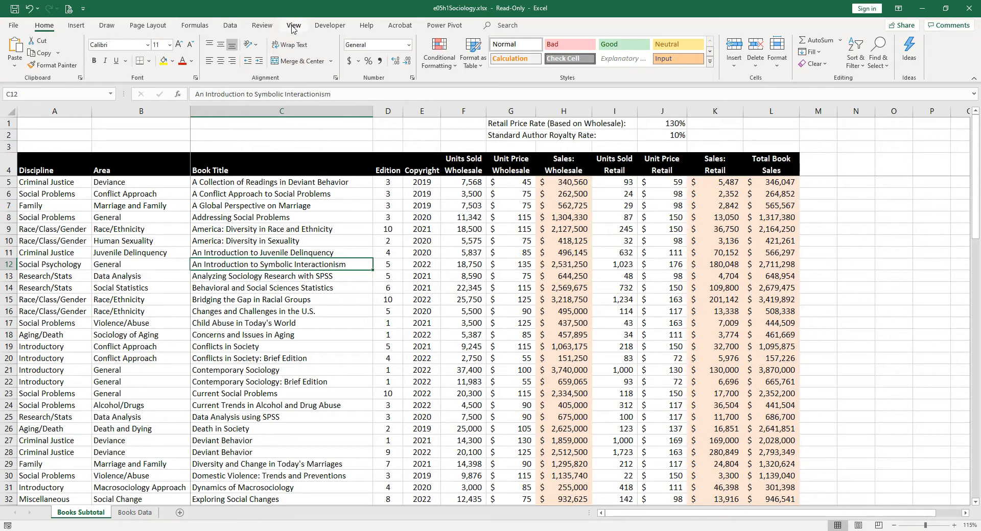
Search the commands for "free" and view the Freeze Panes options
left_click(294, 26)
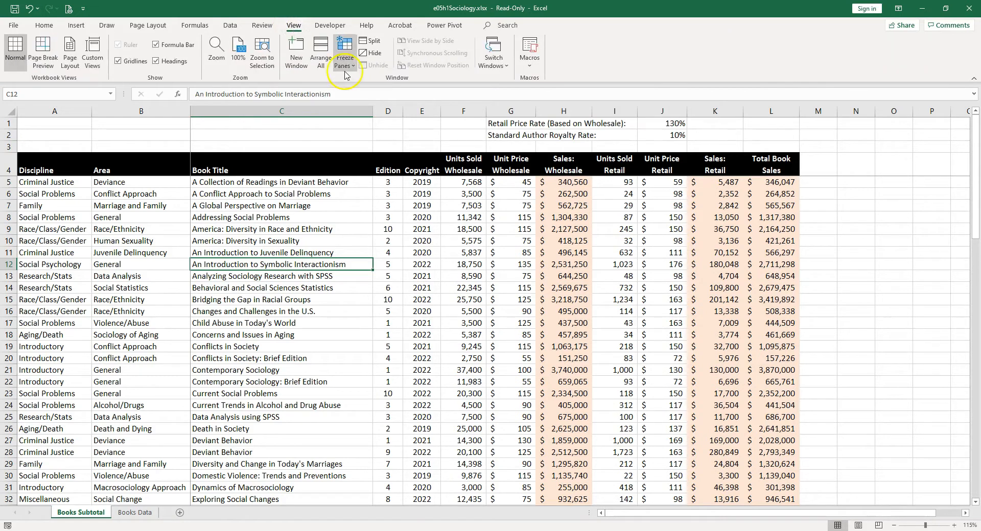
left_click(505, 27)
type("free")
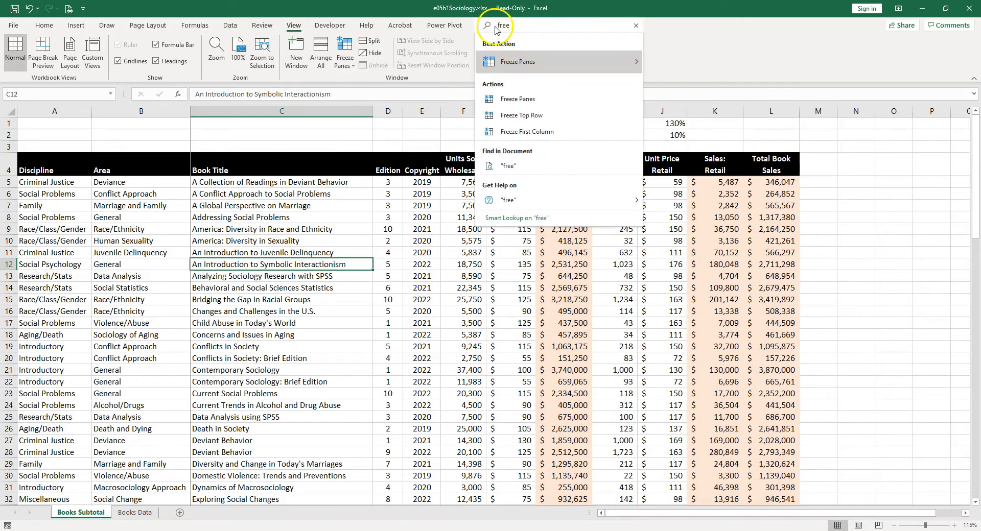
mouse_move(511, 69)
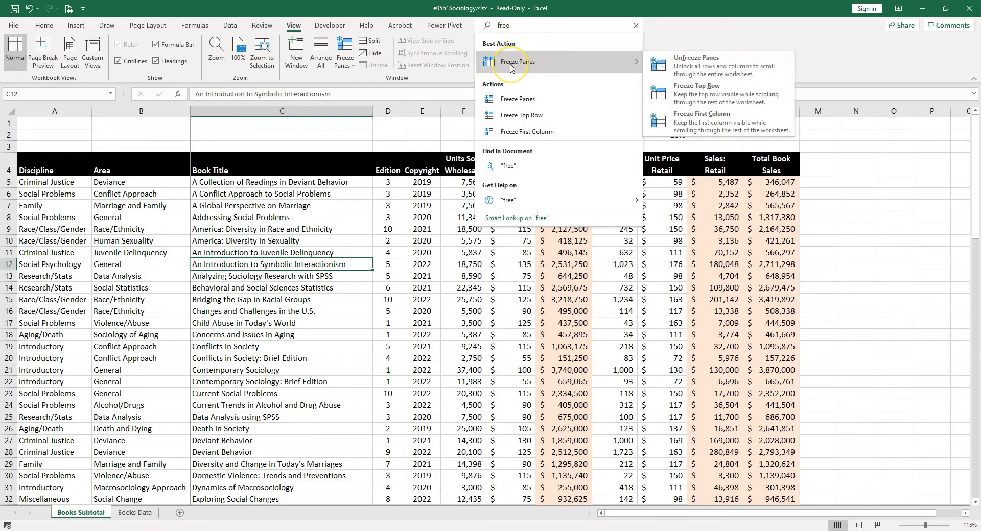
left_click(422, 245)
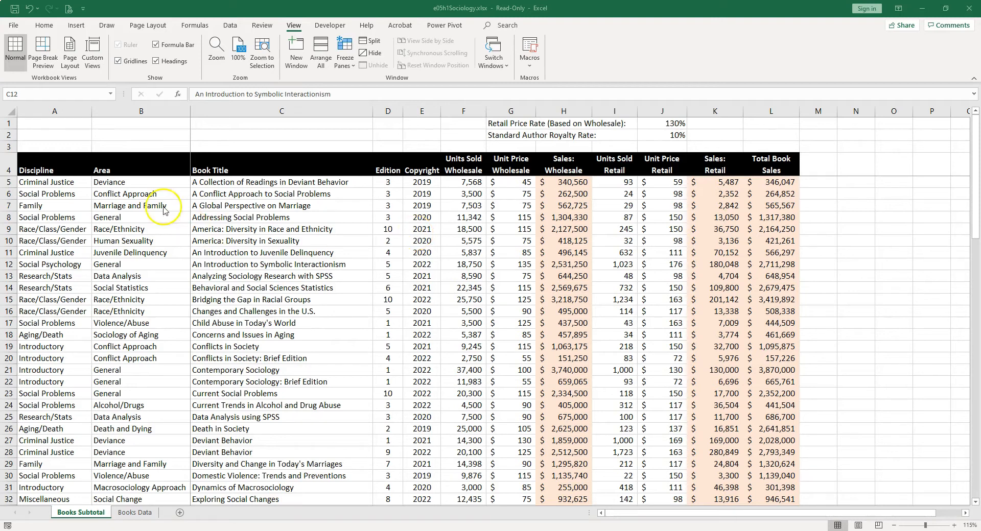
Examine the entries in the Discipline, Area, Book Title and Units Sold Wholesale columns
left_click_drag(37, 180, 69, 417)
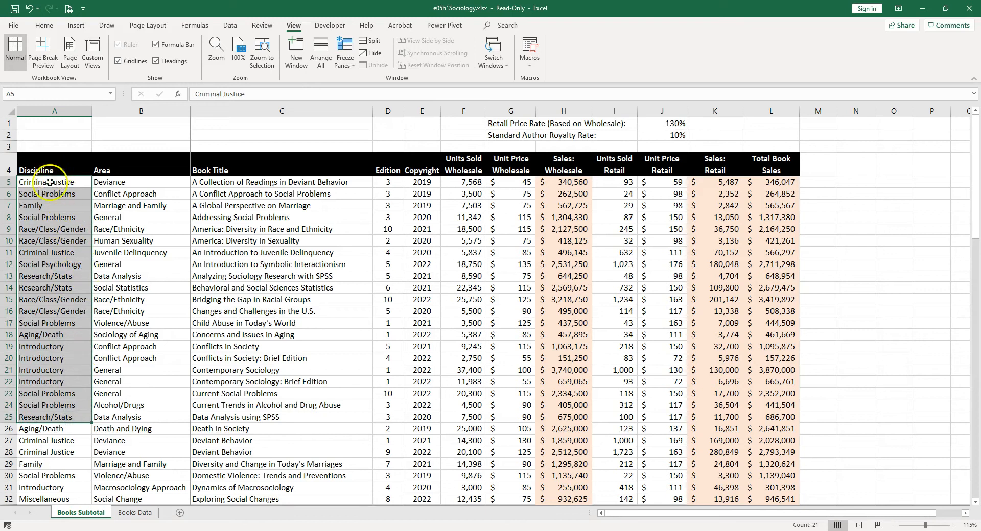
left_click_drag(127, 183, 145, 428)
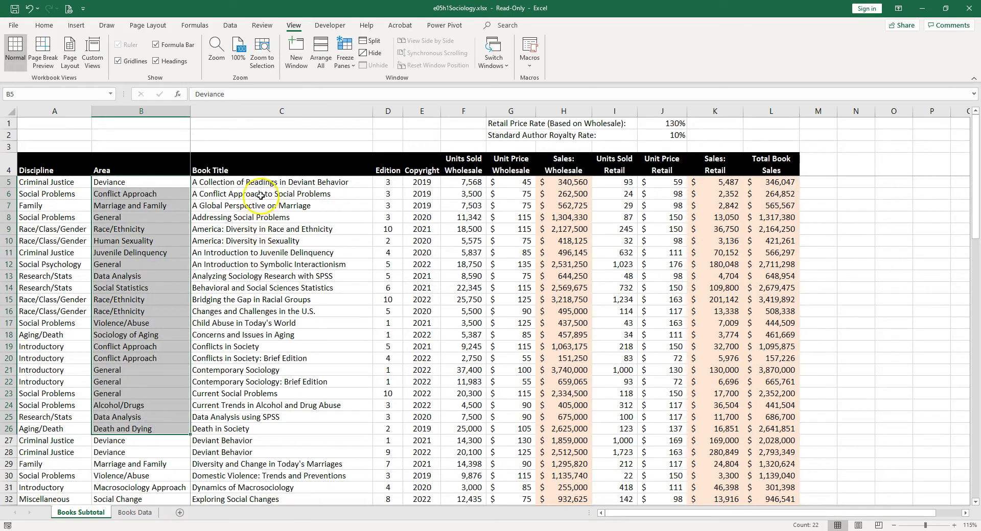
left_click_drag(219, 183, 238, 317)
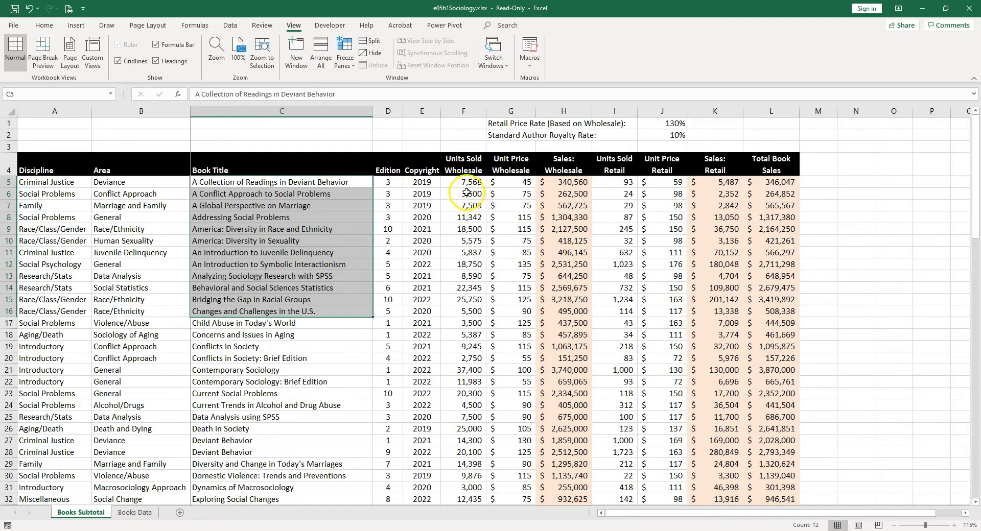
left_click_drag(468, 183, 462, 253)
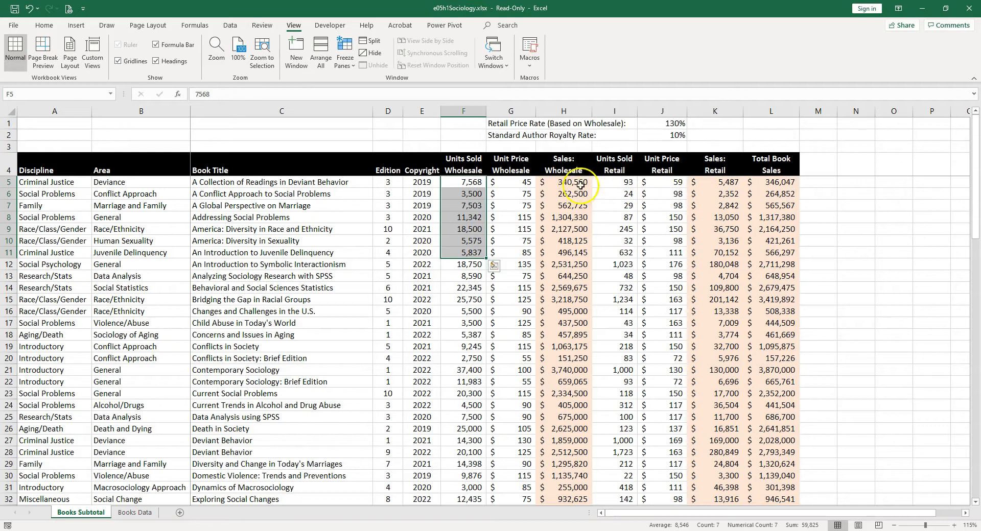
Inspect the formulas in row 5 for Sales: Wholesale, Sales: Retail and Total Book Sales
left_click(572, 181)
double_click(572, 182)
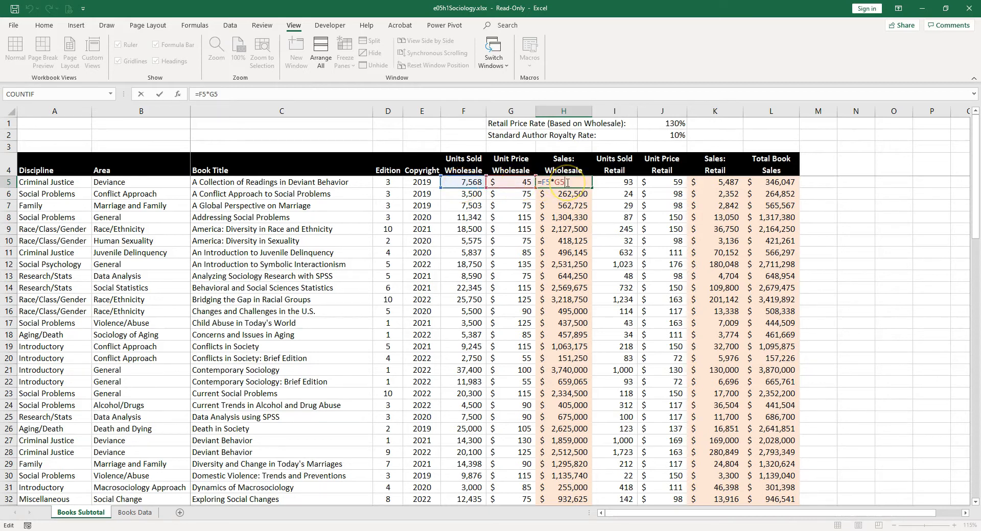
key("Return")
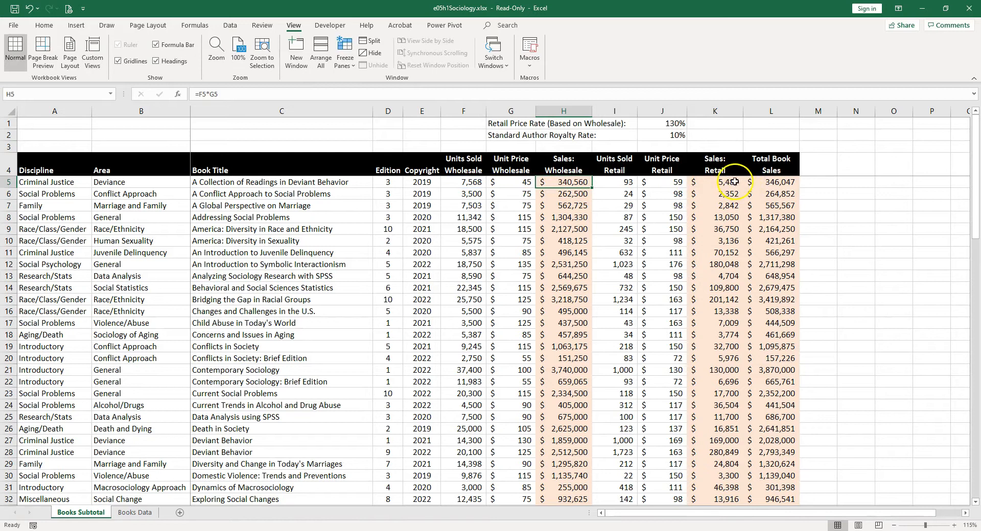
left_click(734, 181)
type("=I5*J5")
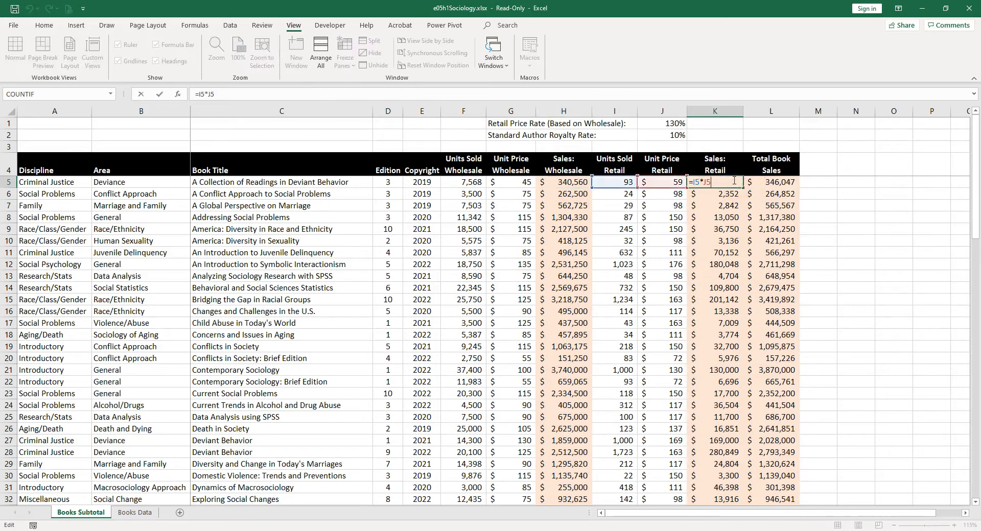
key("Return")
left_click(772, 181)
type("=H5+K5")
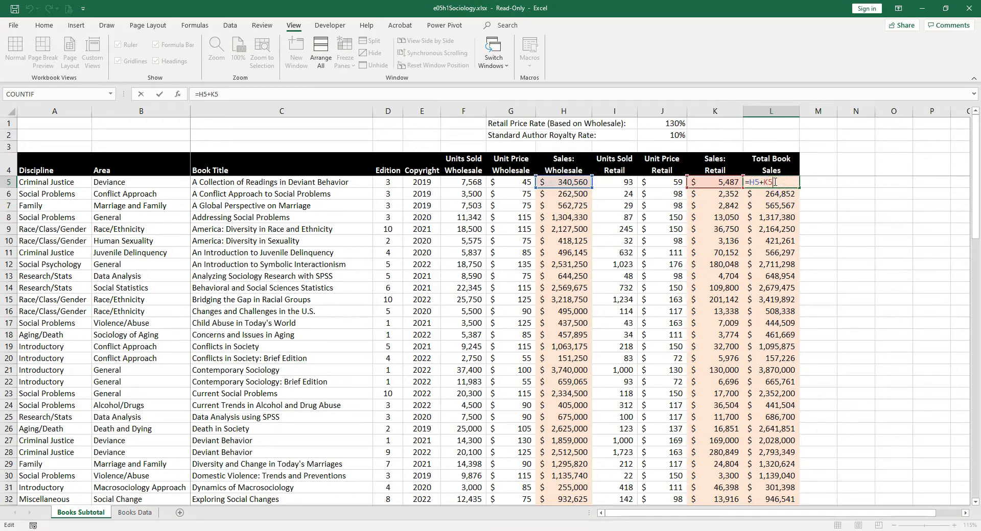
left_click(712, 229)
key("ctrl+Return")
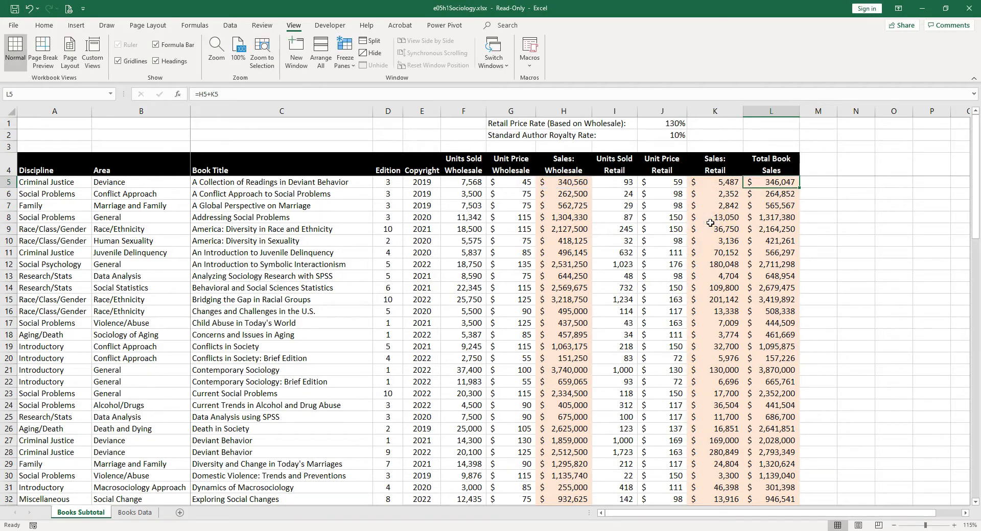
Review the Discipline and Area columns along with the wholesale, retail and total sales columns as the basis for grouping
left_click(50, 185)
left_click_drag(51, 185, 122, 275)
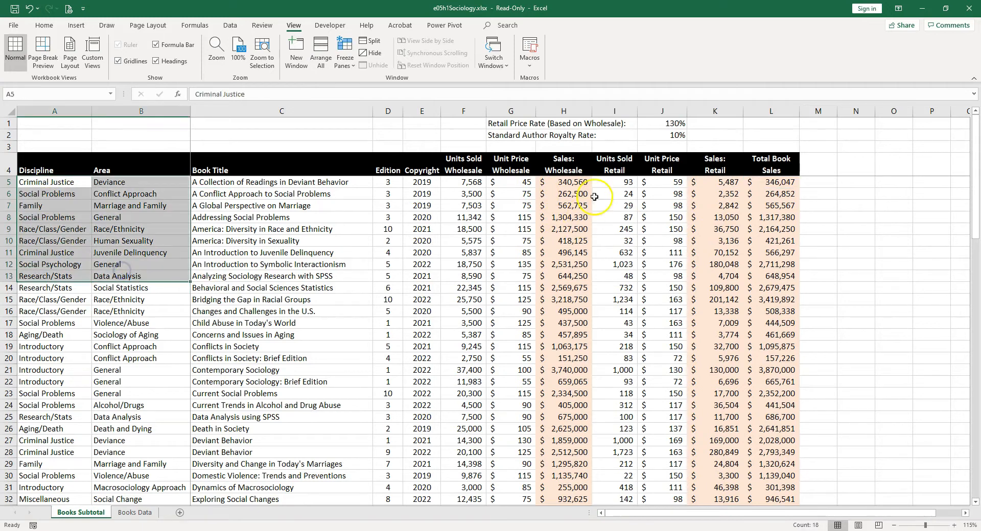
left_click_drag(562, 183, 555, 276)
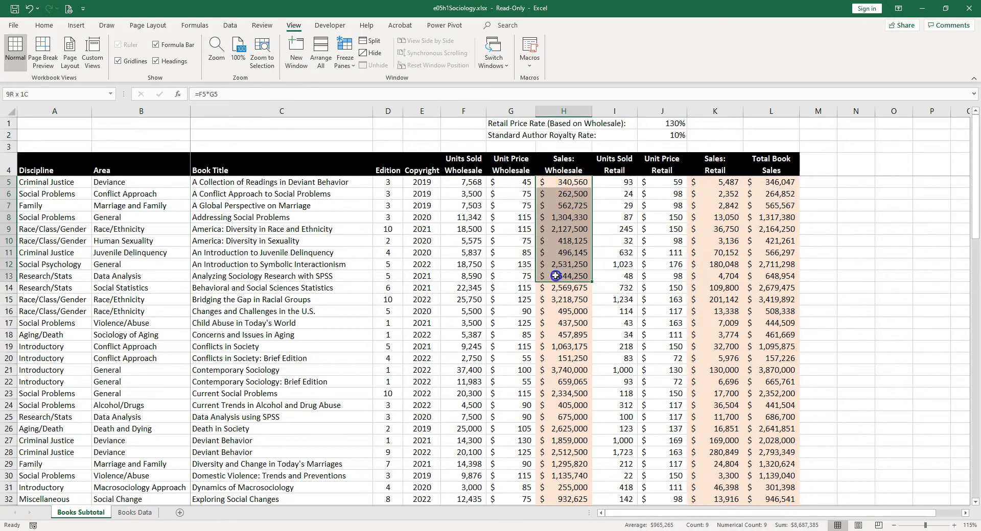
left_click_drag(715, 183, 720, 275)
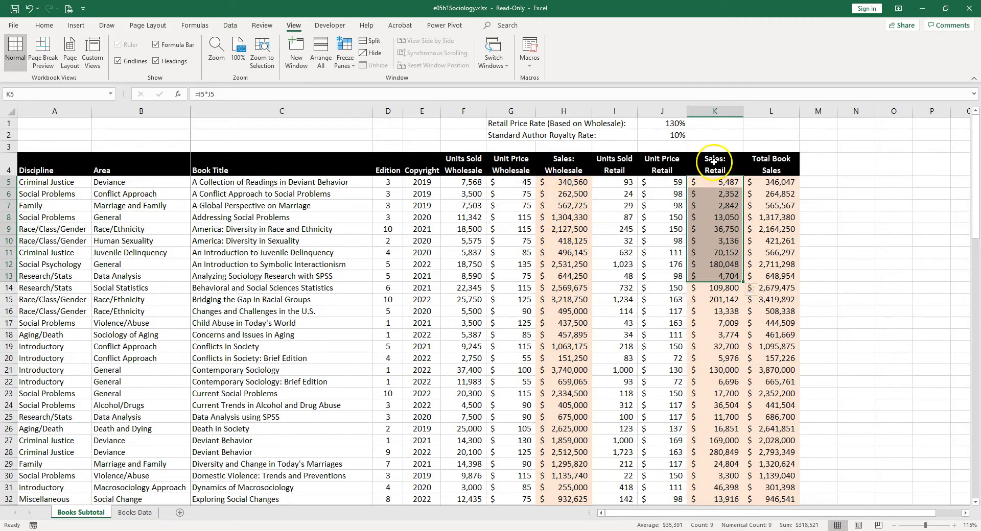
left_click(779, 215)
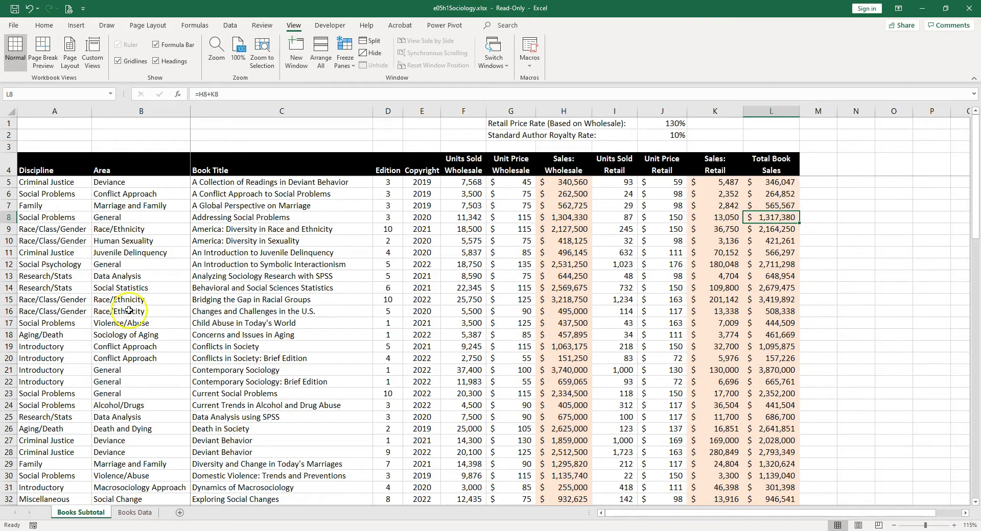
left_click(39, 181)
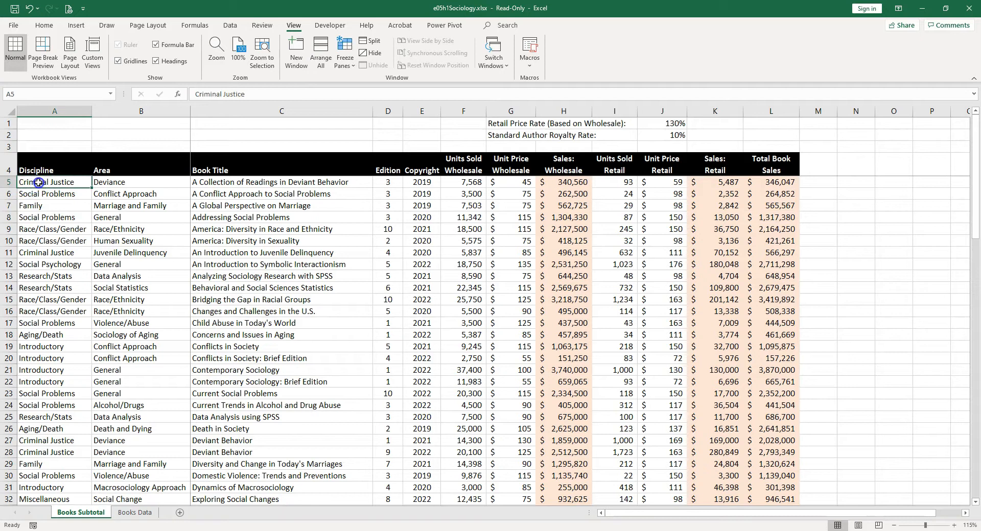
left_click_drag(38, 182, 41, 289)
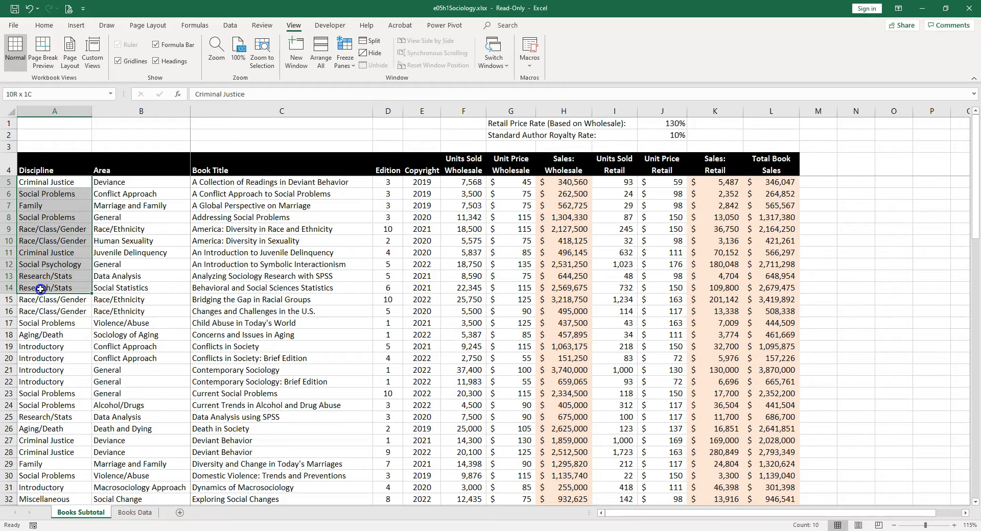
left_click_drag(135, 182, 141, 305)
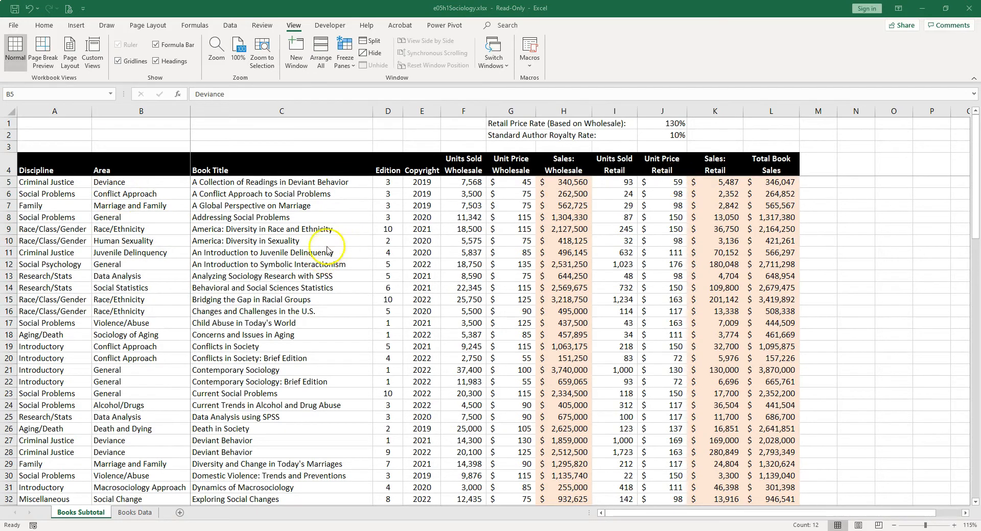
left_click(280, 231)
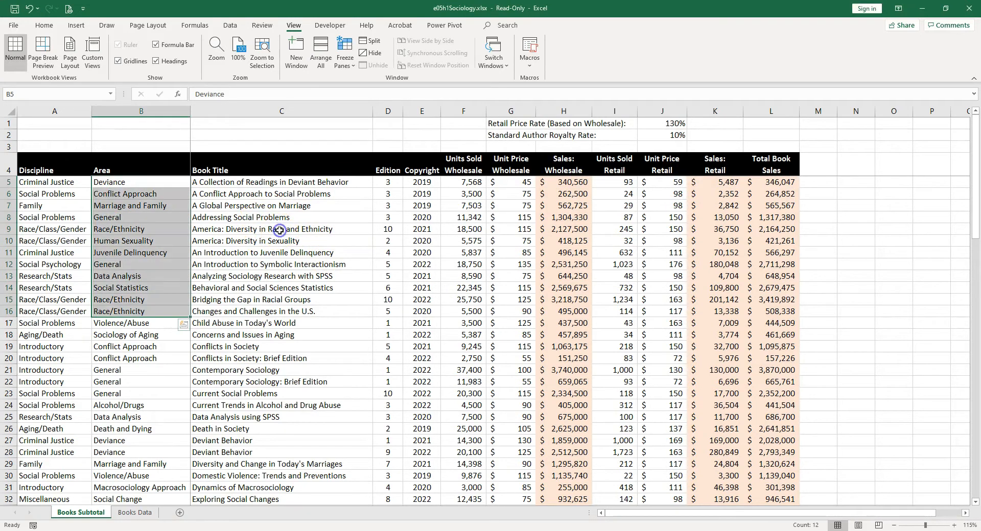
Sort the book list by Discipline and then by Area, both on cell values from A to Z
left_click(230, 25)
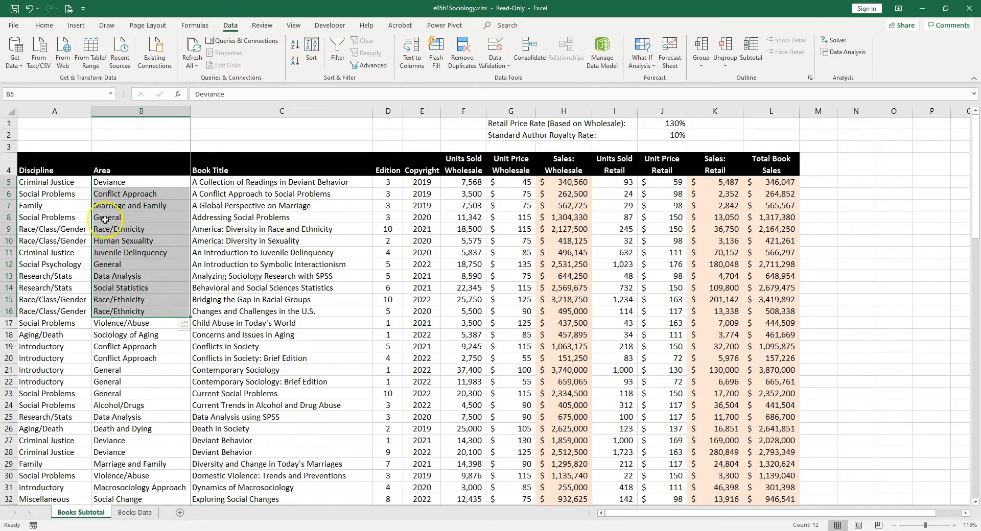
left_click(254, 254)
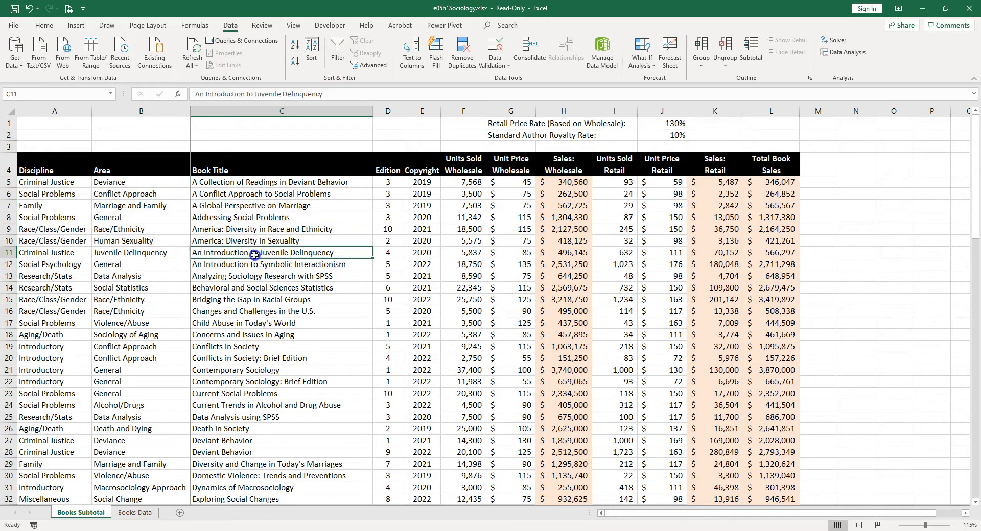
left_click(312, 49)
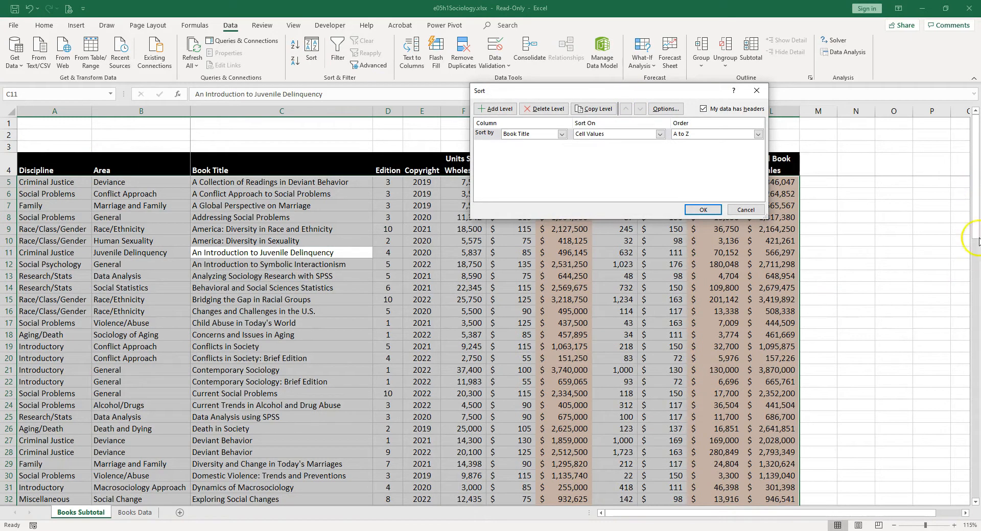
left_click(561, 133)
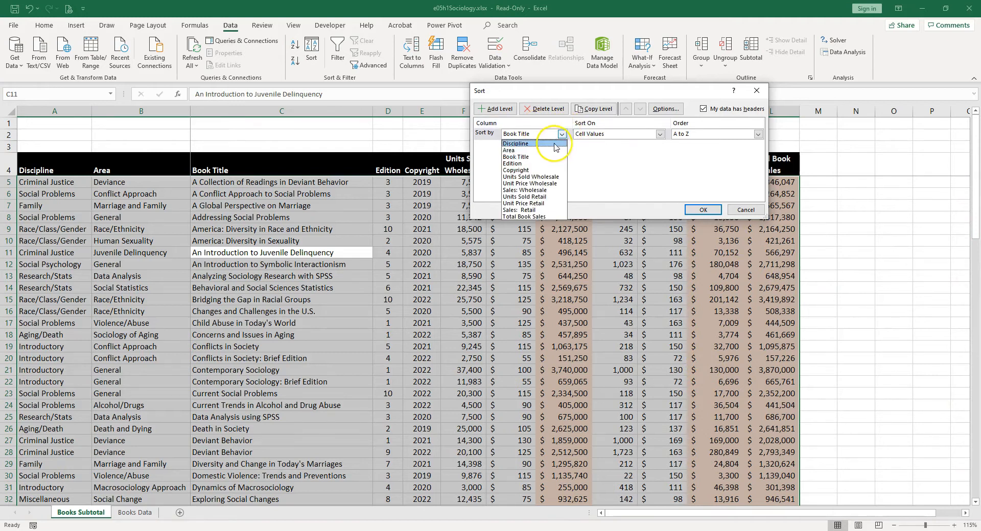
left_click(554, 144)
left_click(507, 114)
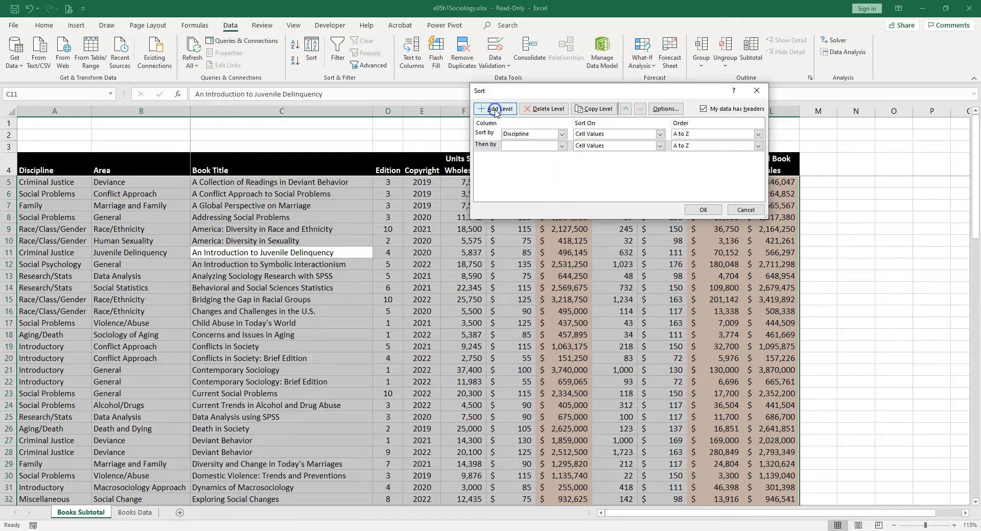
left_click(561, 146)
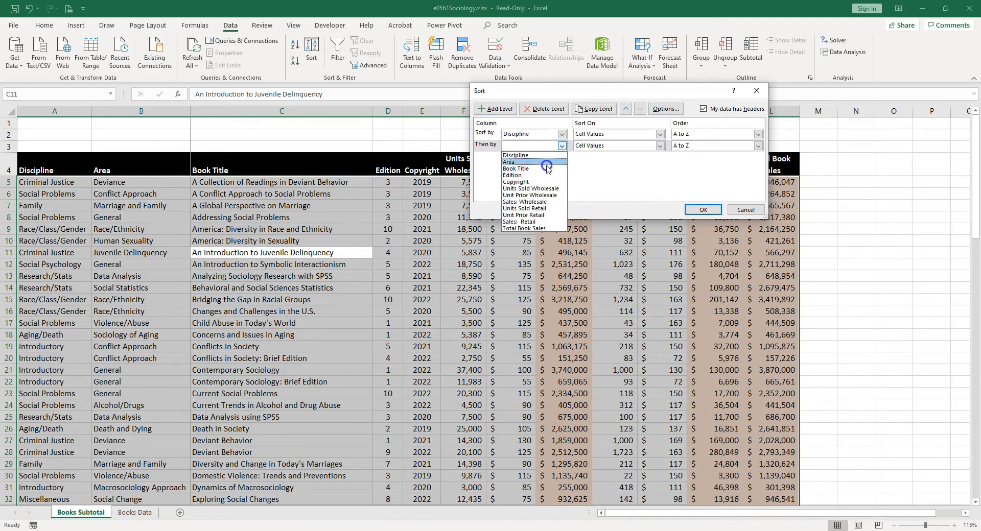
left_click(546, 163)
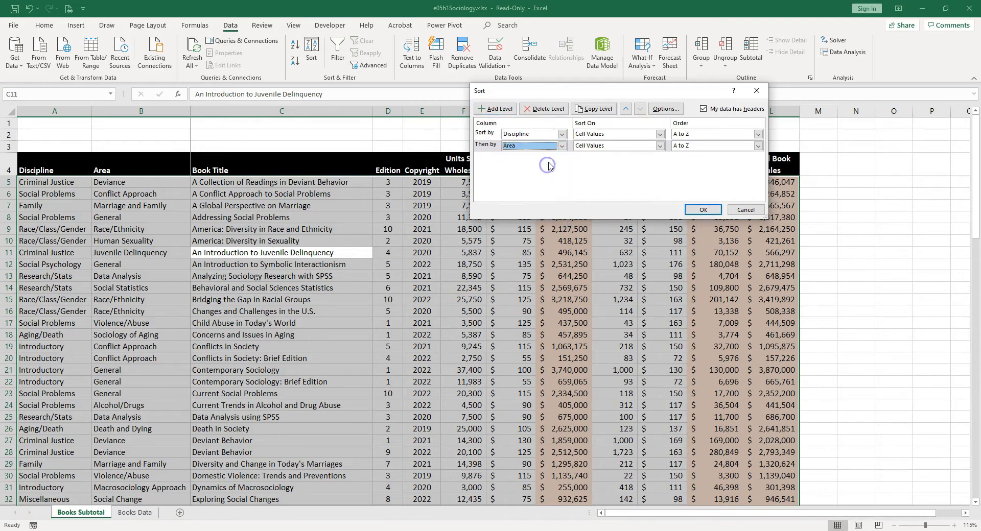
left_click(701, 210)
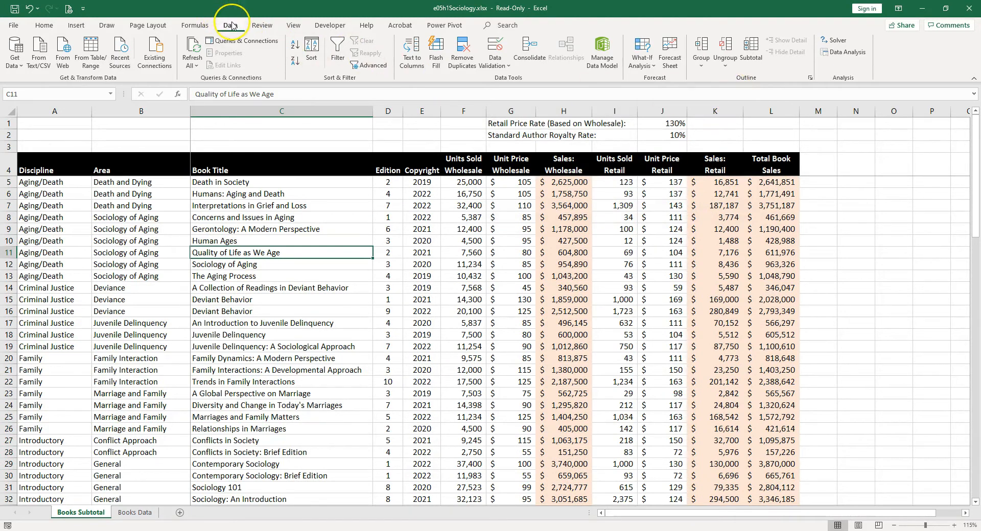
Add Sum subtotals at each change in Discipline for Sales: Wholesale, Sales: Retail and Total Book Sales
left_click(755, 48)
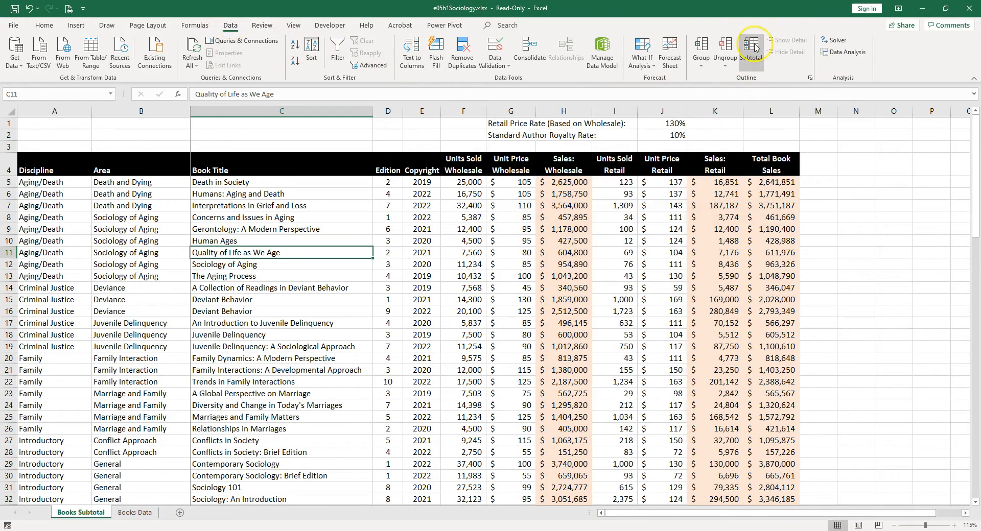
left_click(754, 47)
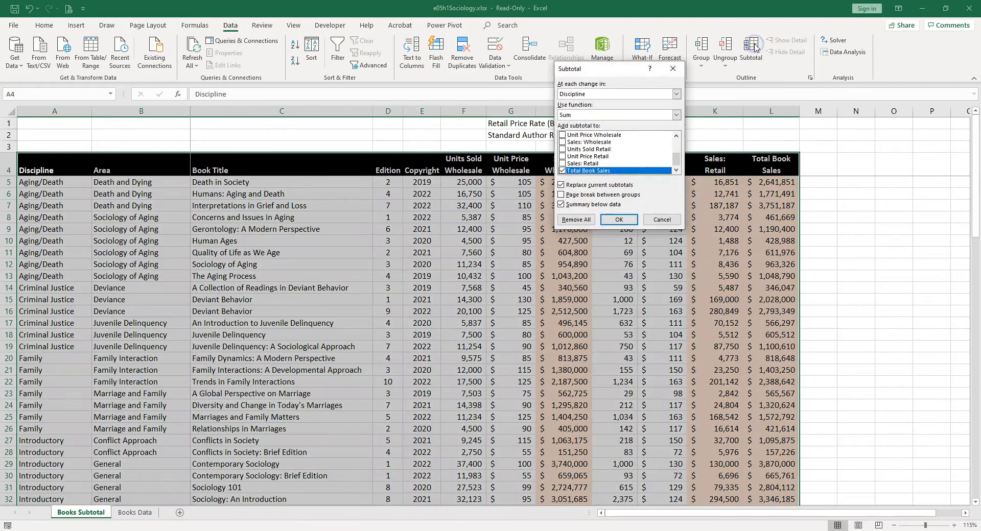
left_click_drag(604, 64, 343, 215)
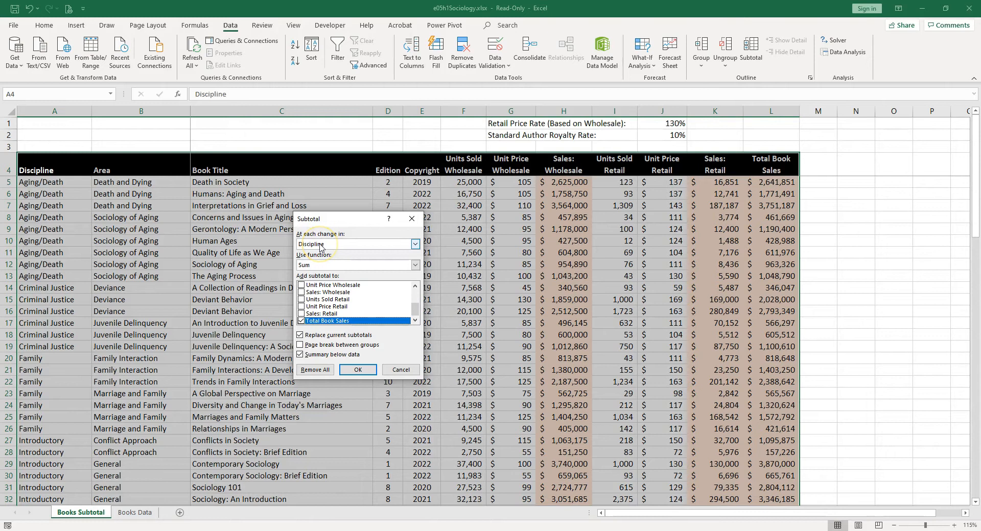
left_click(325, 265)
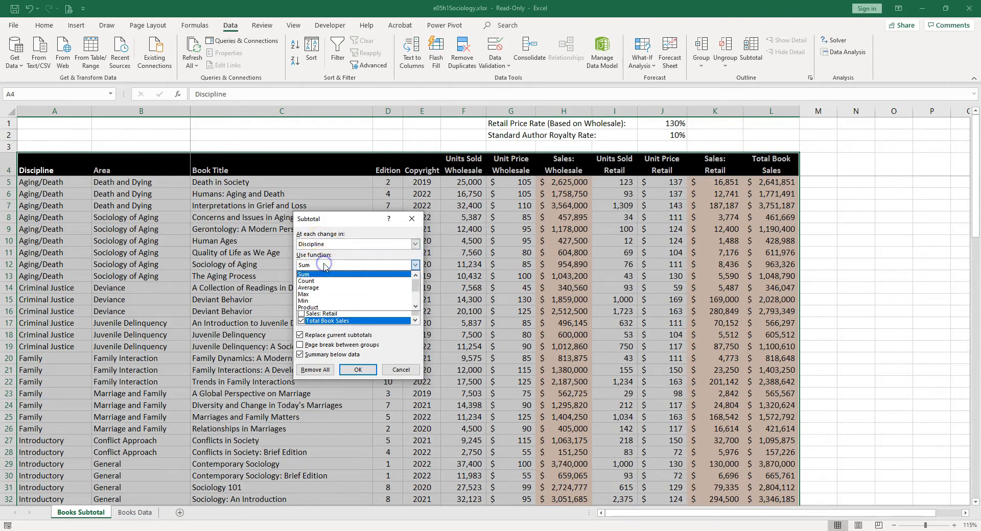
left_click(325, 265)
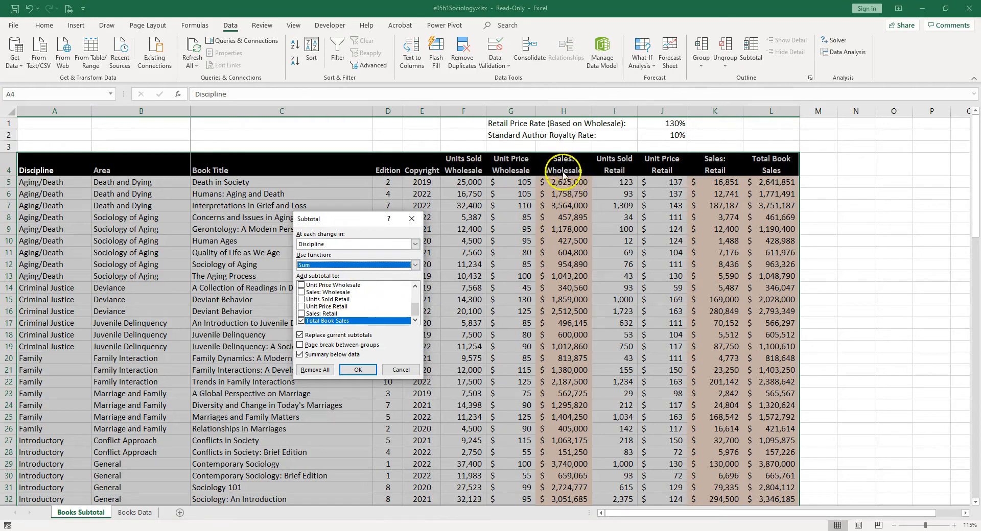
left_click(302, 292)
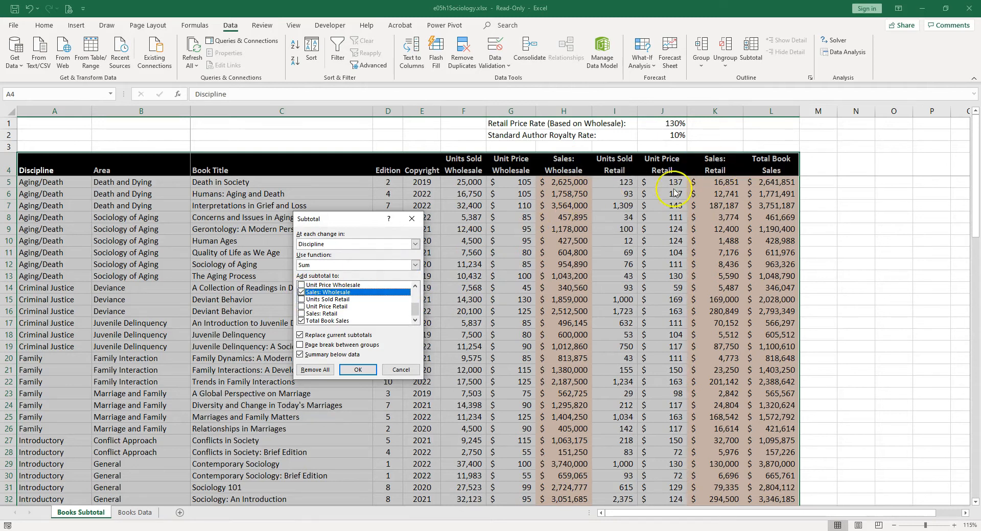
left_click(301, 313)
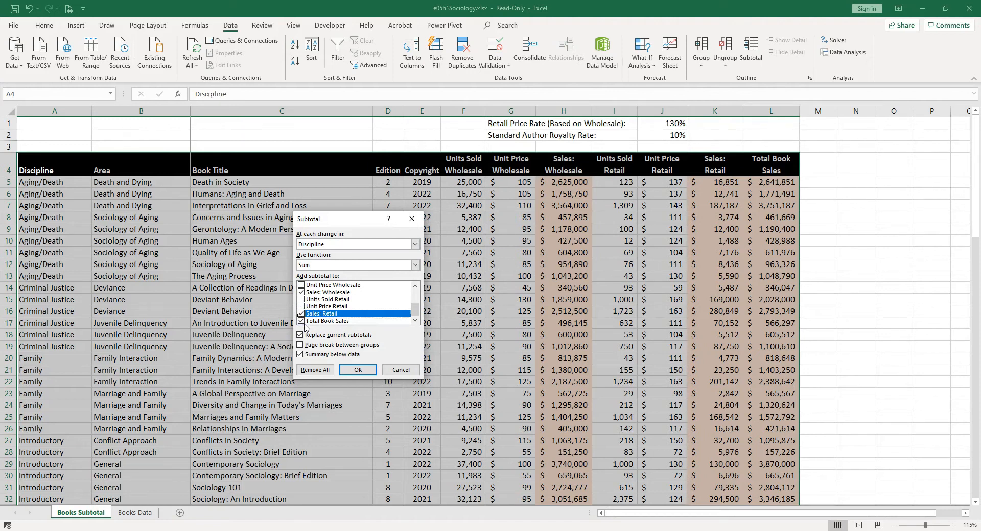
left_click(358, 370)
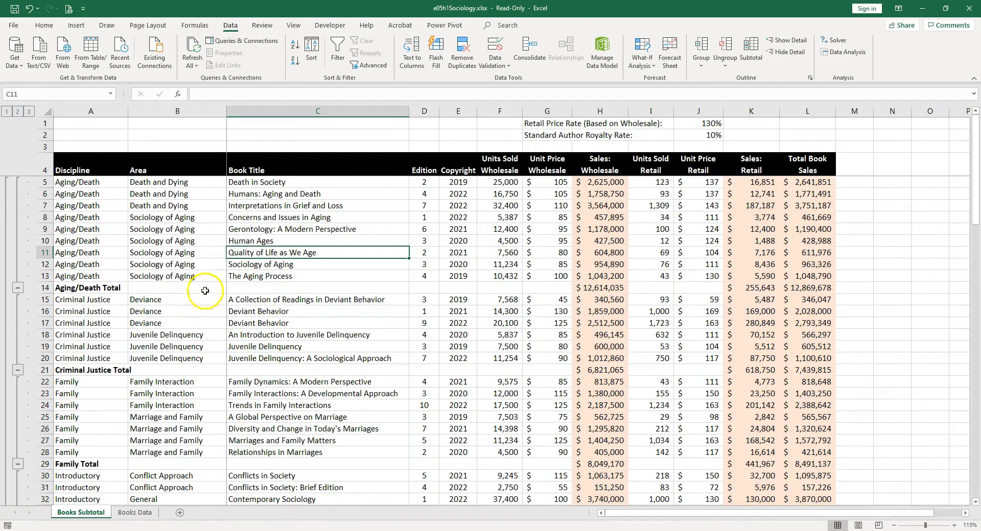
Inspect the Aging/Death discipline rows and the SUBTOTAL formula in their Sales: Wholesale total
left_click_drag(77, 182, 92, 280)
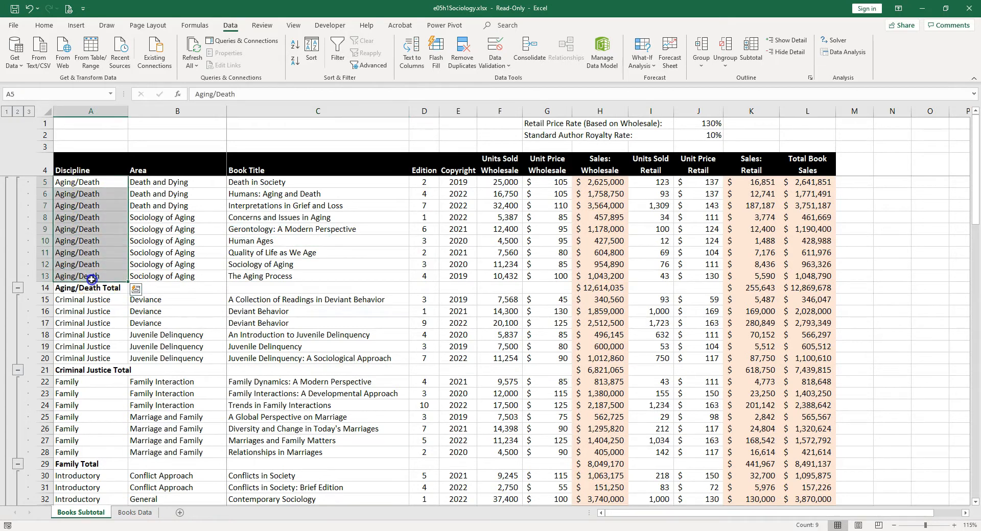
left_click(611, 288)
double_click(611, 288)
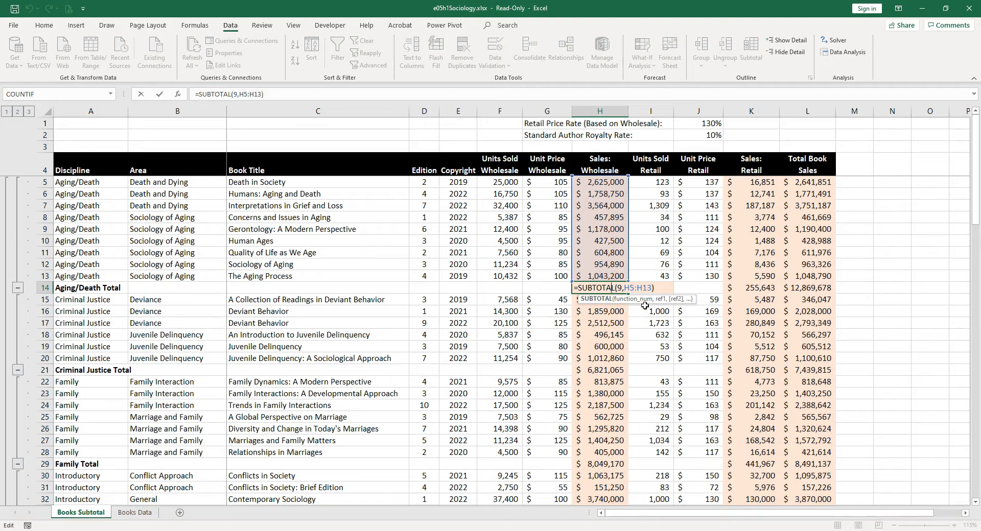
key("ctrl+Return")
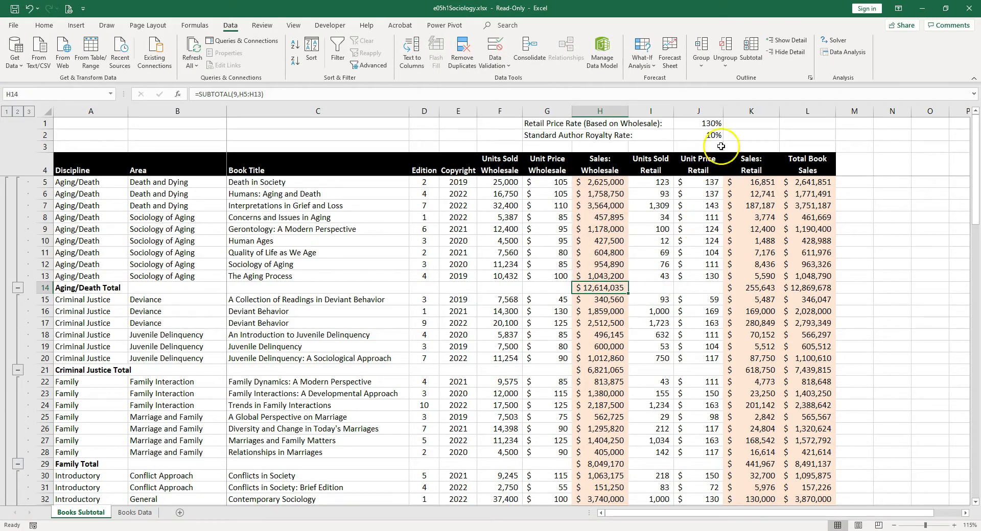
Add second-level Sum subtotals at each change in Area for the same three sales columns, without replacing the current subtotals
left_click(749, 50)
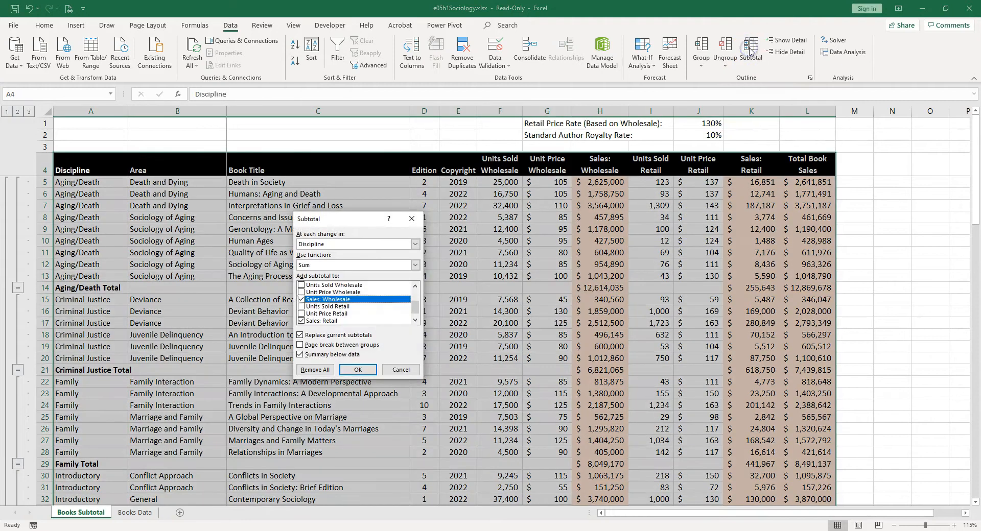
left_click(329, 246)
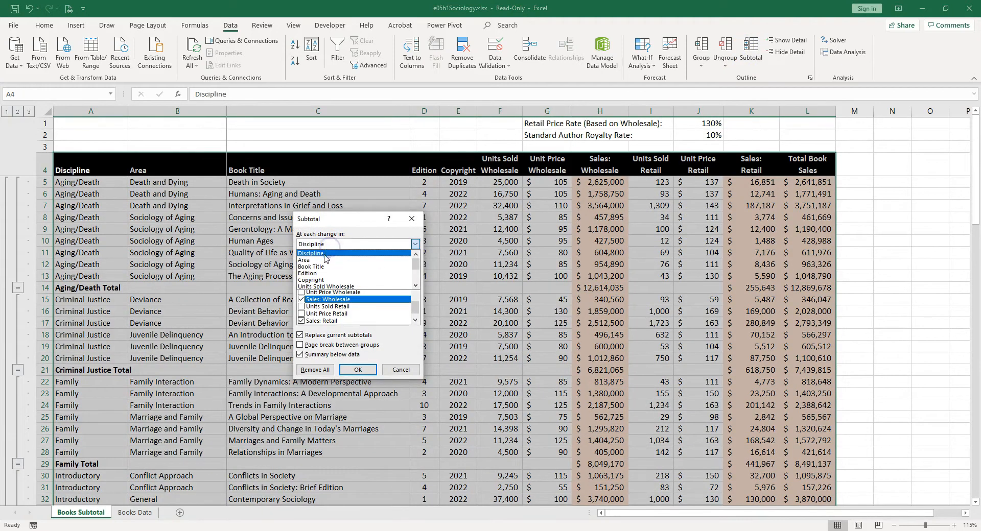
left_click(322, 261)
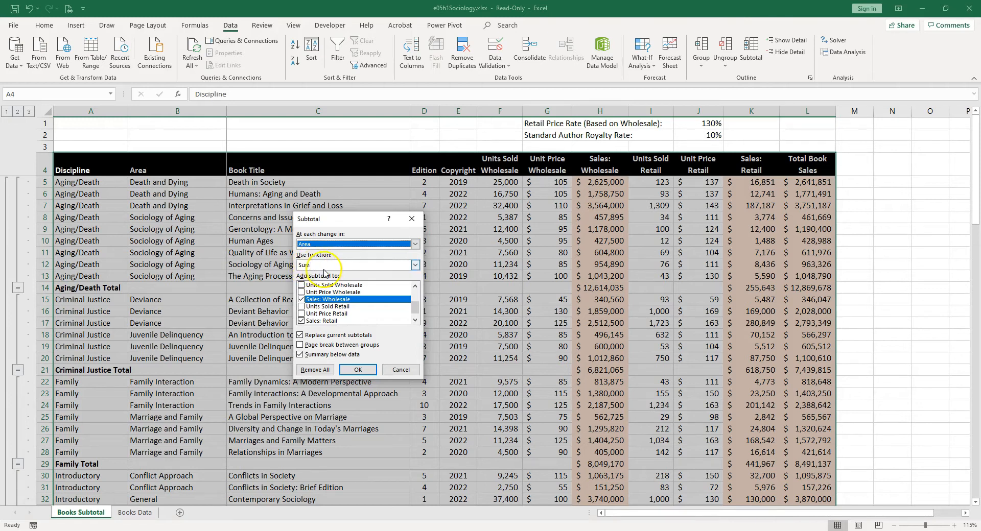
left_click(415, 319)
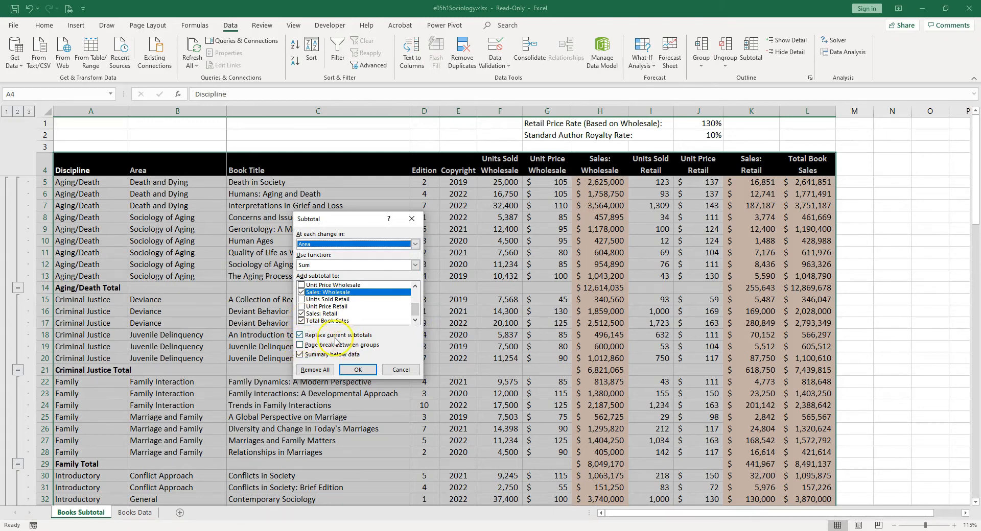
left_click(301, 336)
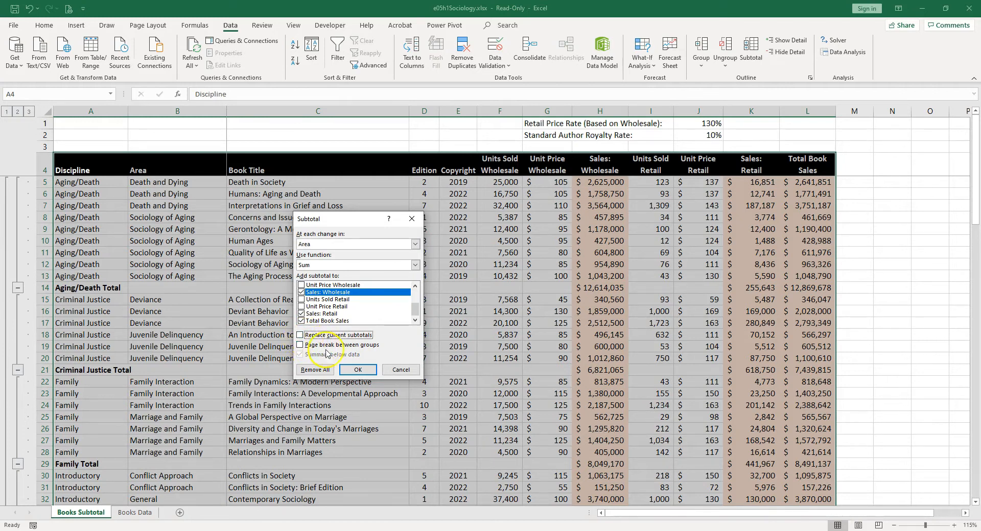
left_click(359, 370)
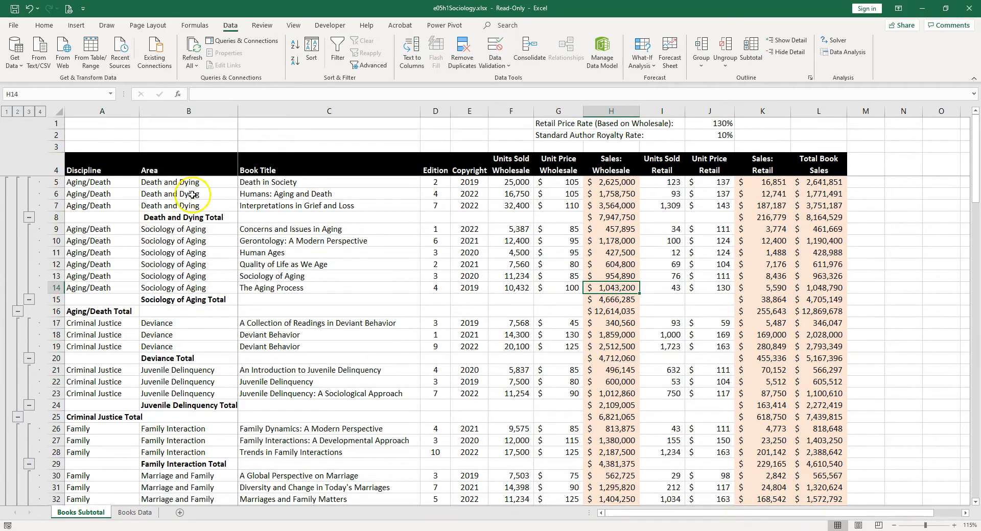
Review the Death and Dying rows with their area total and the Aging/Death discipline total
left_click_drag(185, 183, 185, 206)
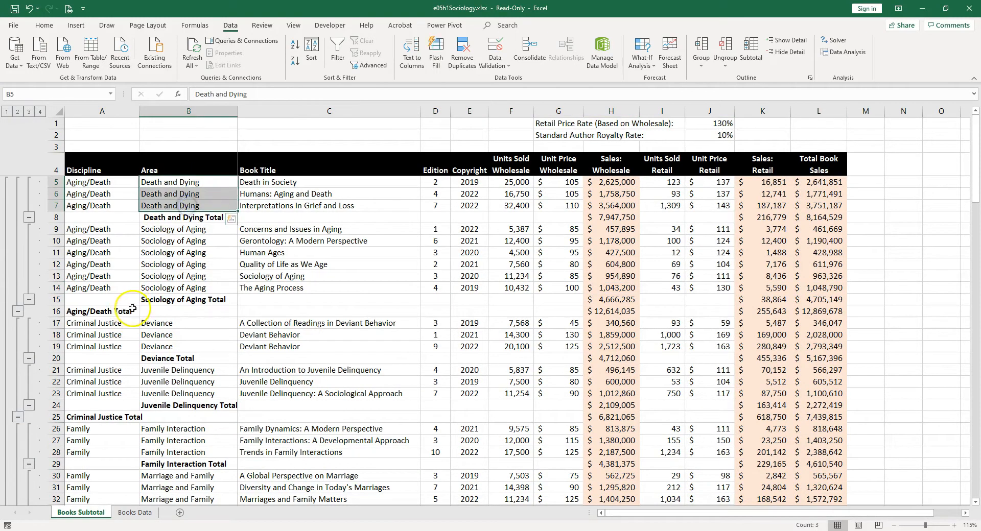
left_click(93, 313)
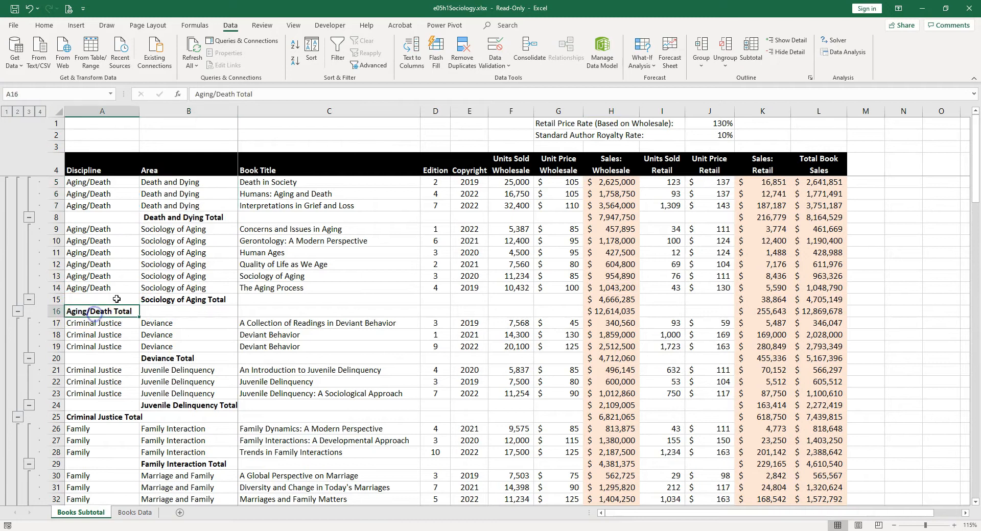
left_click(179, 218)
key("ctrl+Down")
left_click(179, 218)
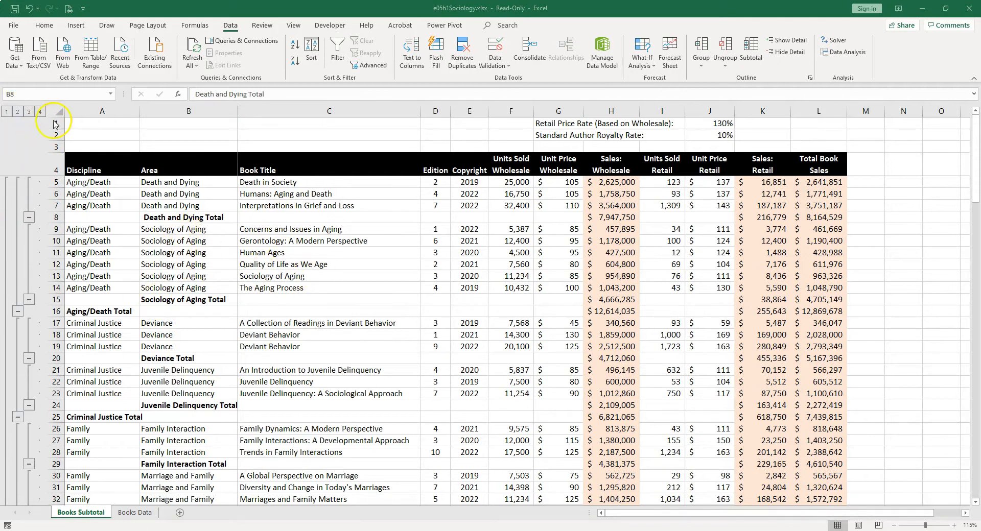
Collapse the outline level by level, from area totals to discipline totals to the grand total only
left_click(41, 111)
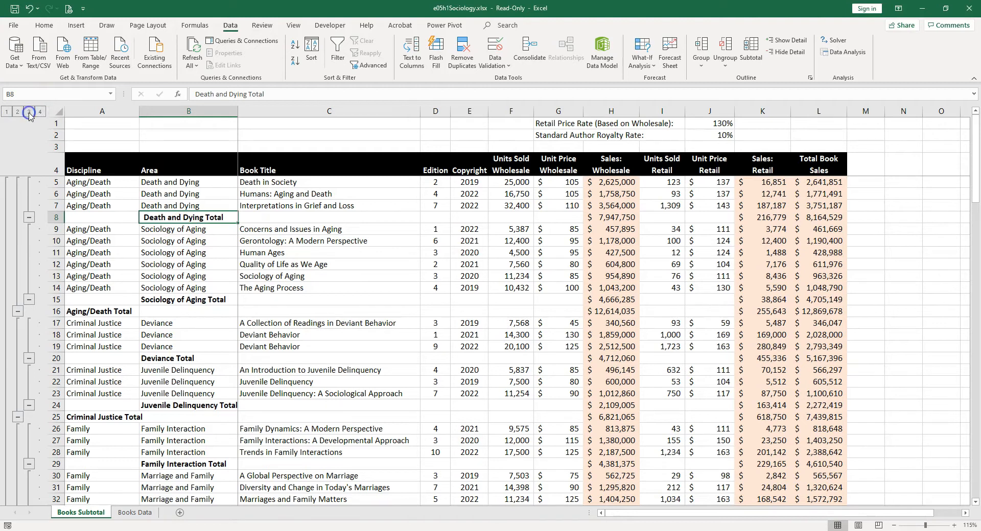
left_click(29, 112)
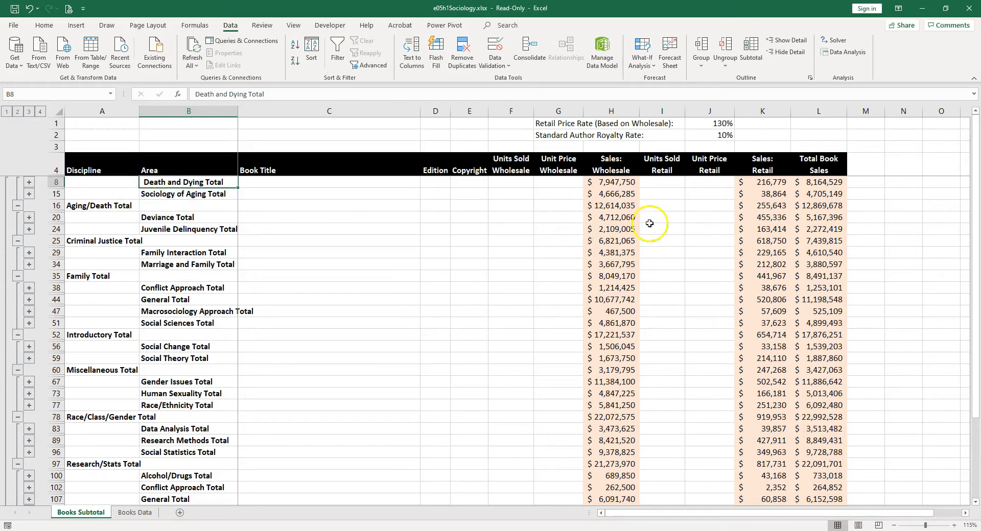
left_click(18, 113)
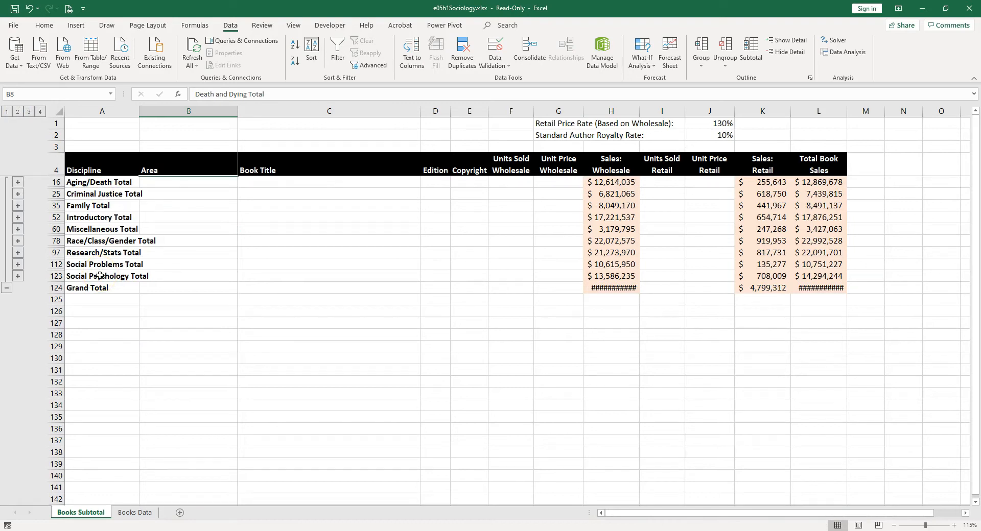
left_click(6, 112)
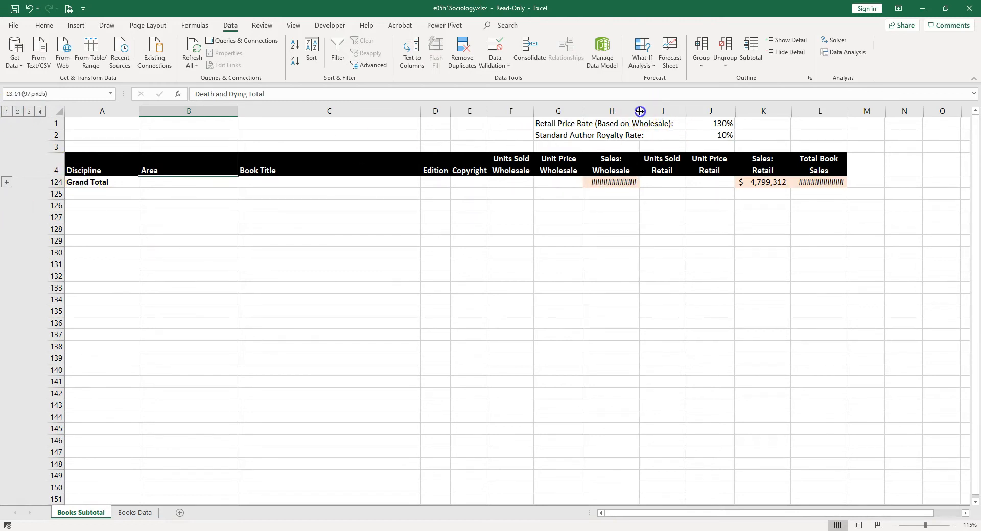
AutoFit the widths of the Sales: Wholesale, Sales: Retail and Total Book Sales columns
double_click(640, 110)
double_click(795, 111)
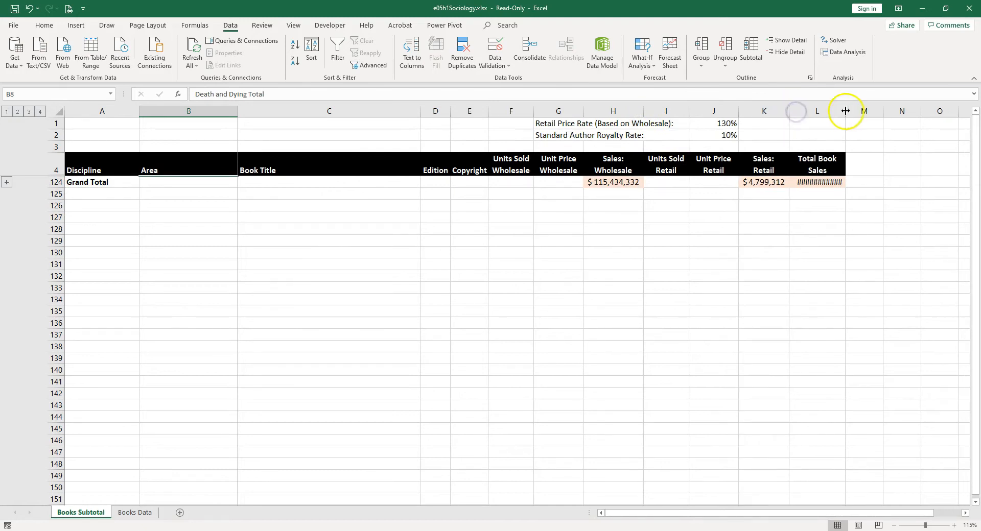
double_click(845, 111)
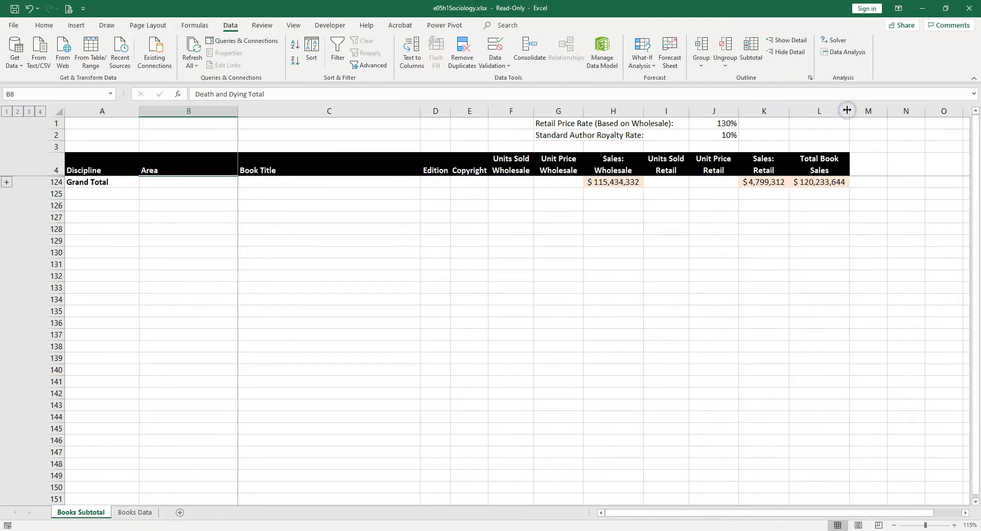
Expand the grand total, Family and Marriage and Family groups, and inspect the Marriage and Family wholesale subtotal formula
left_click(6, 183)
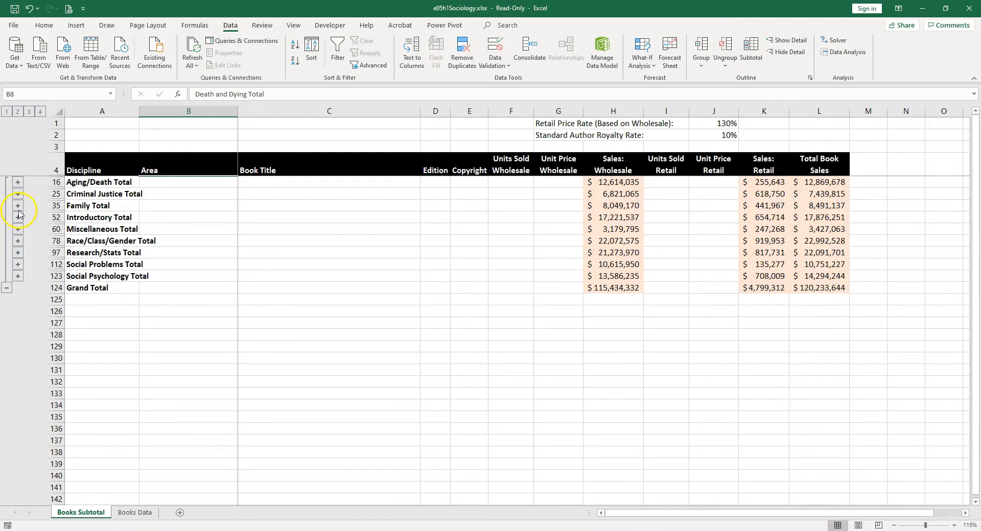
left_click(18, 205)
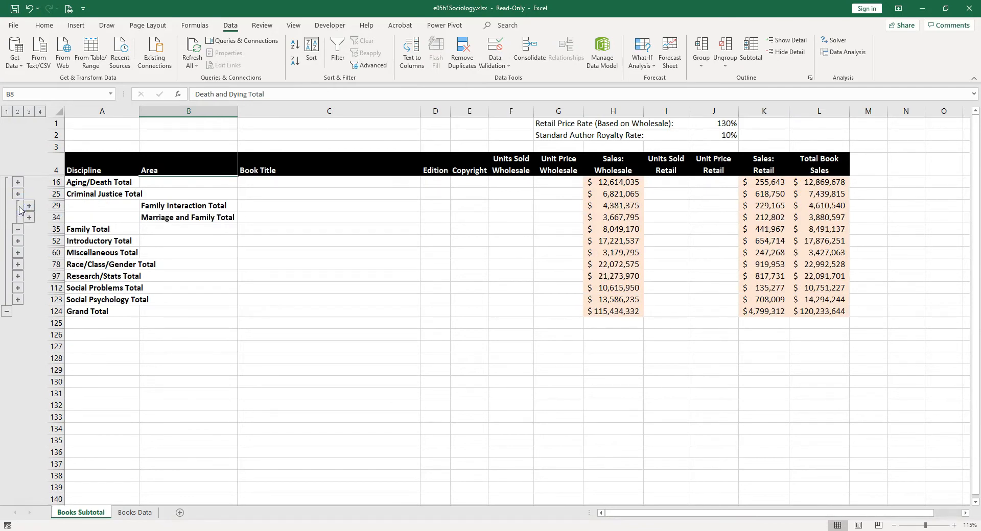
left_click(29, 218)
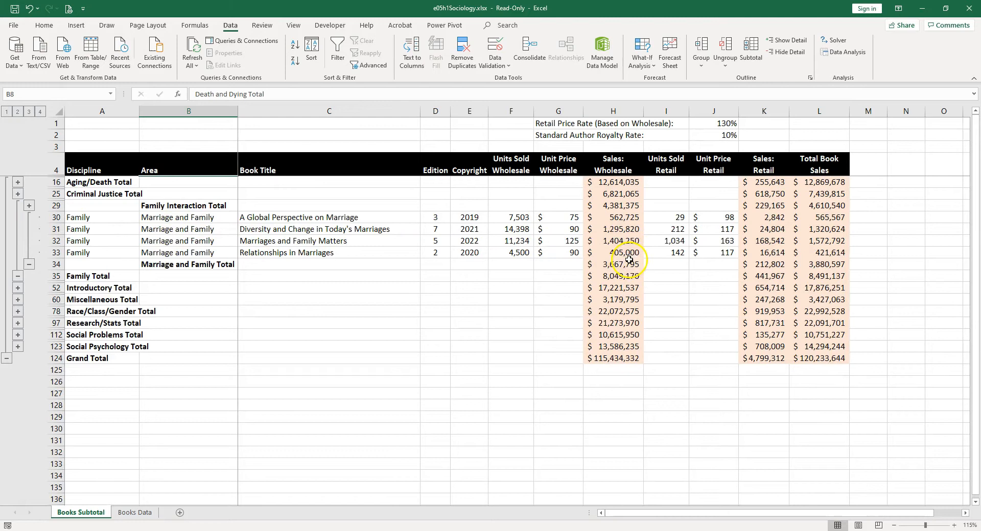
left_click(627, 265)
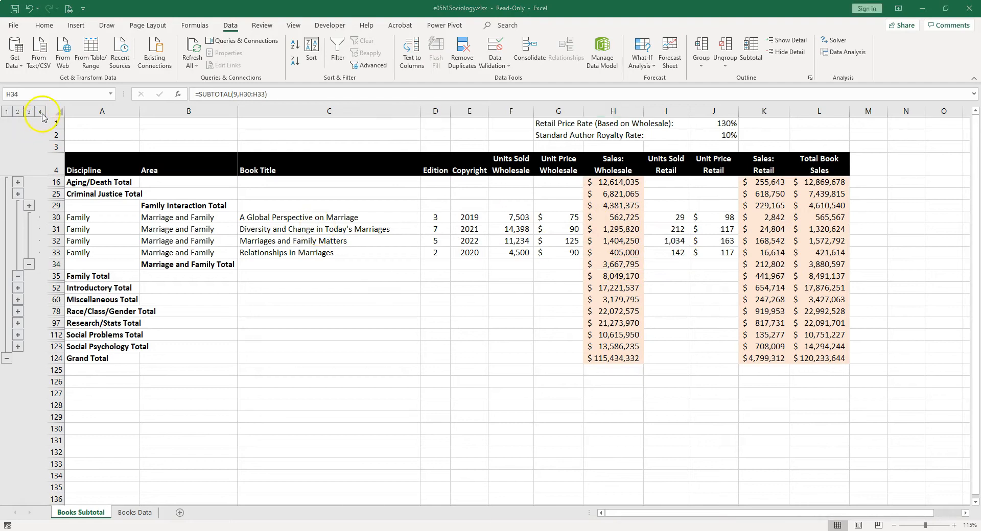
Show all four outline levels of the book list and apply Auto Outline, modifying the existing outline
left_click(41, 112)
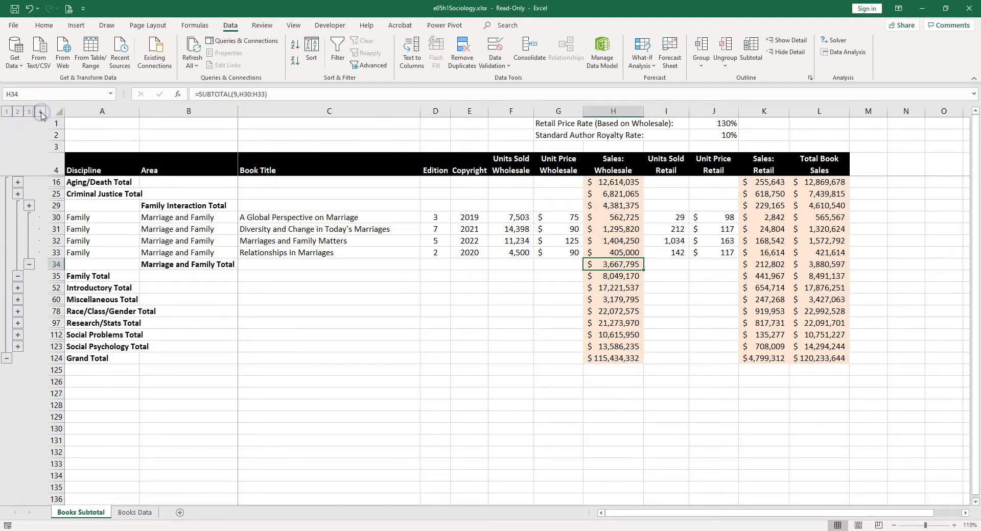
left_click(41, 113)
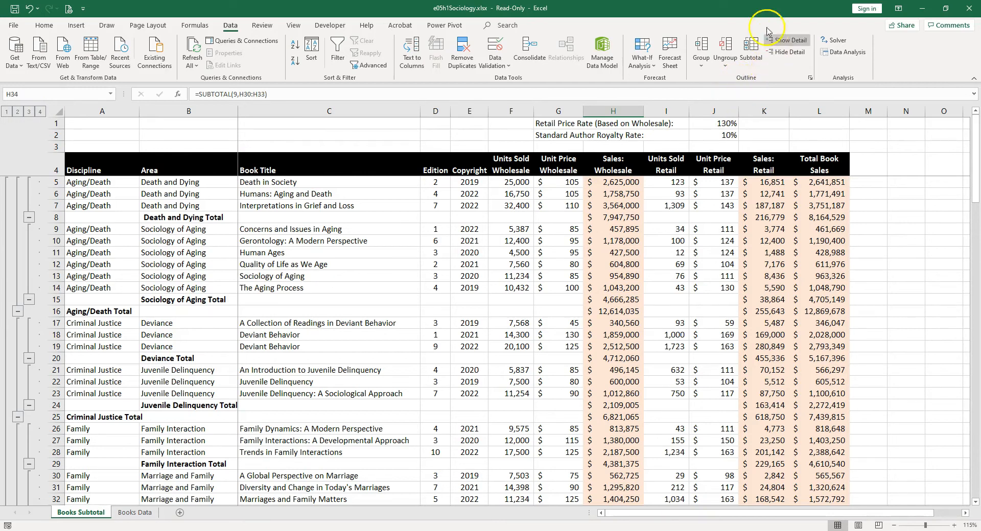
left_click(702, 67)
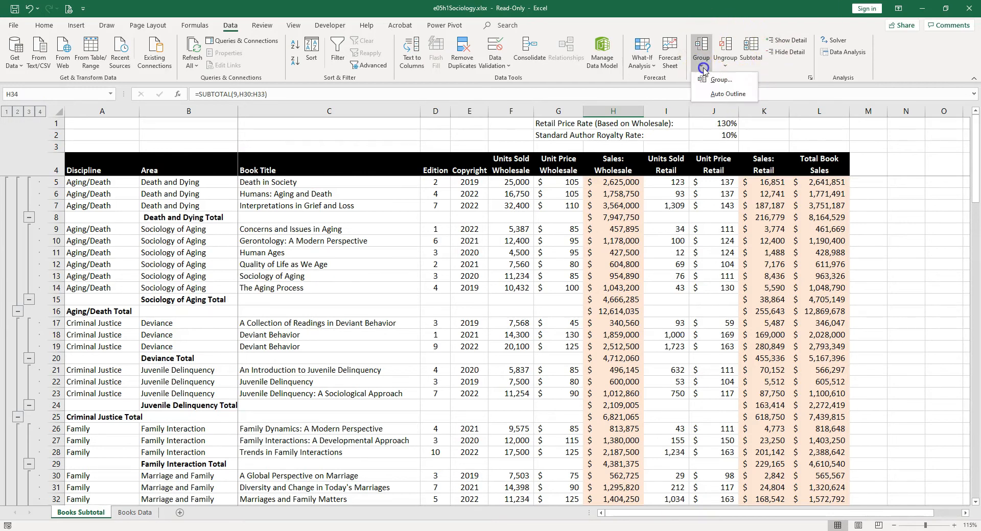
left_click(714, 96)
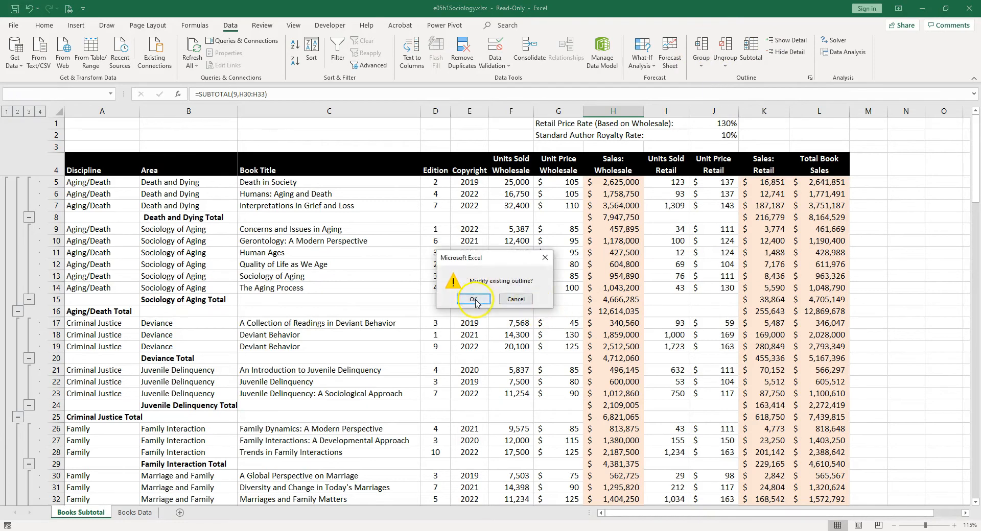
left_click(473, 300)
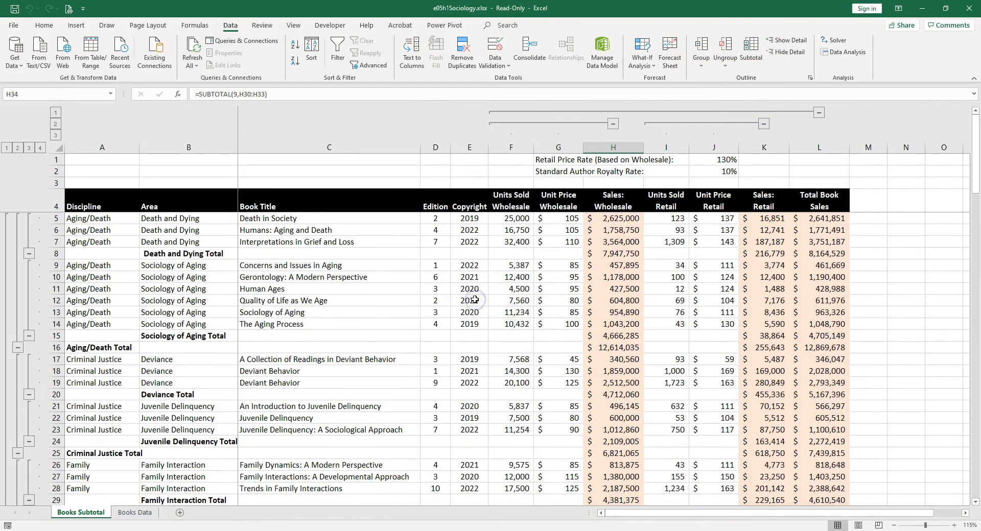
Inspect the Death in Society wholesale sales formula, and collapse and re-expand the wholesale units and price columns
left_click_drag(619, 218, 615, 360)
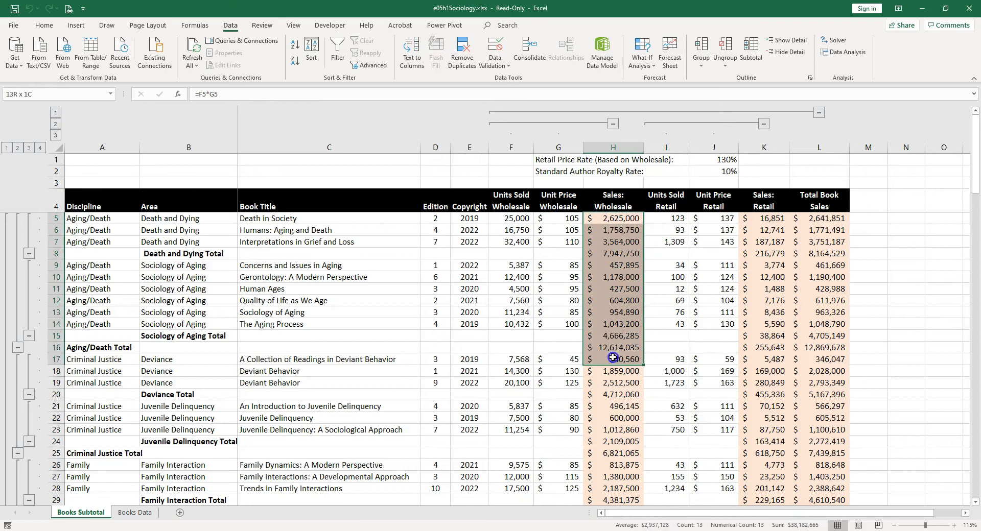
left_click(608, 219)
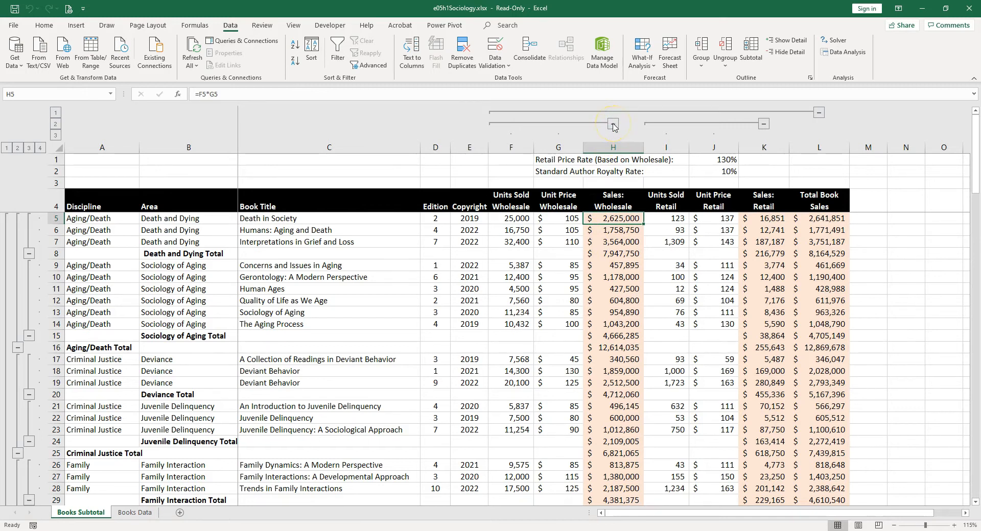
left_click(612, 124)
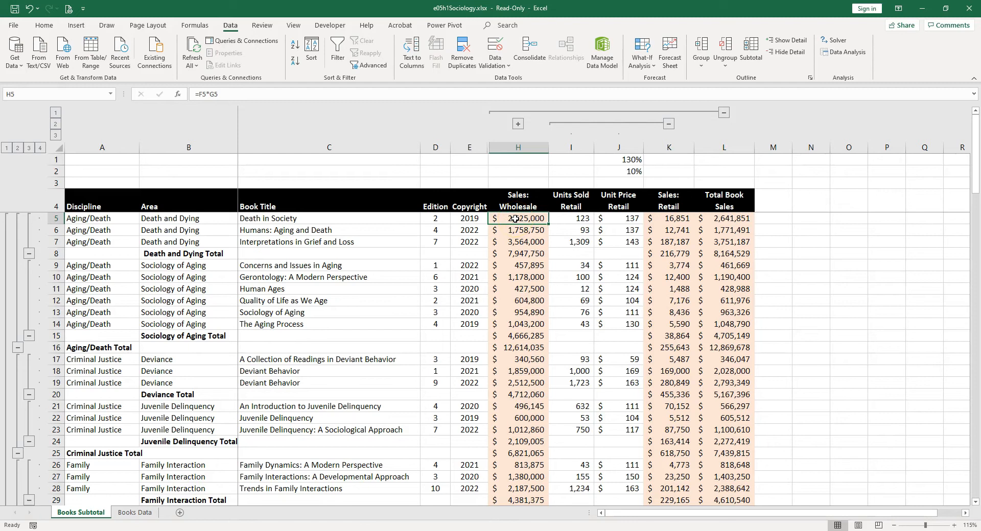
left_click(518, 124)
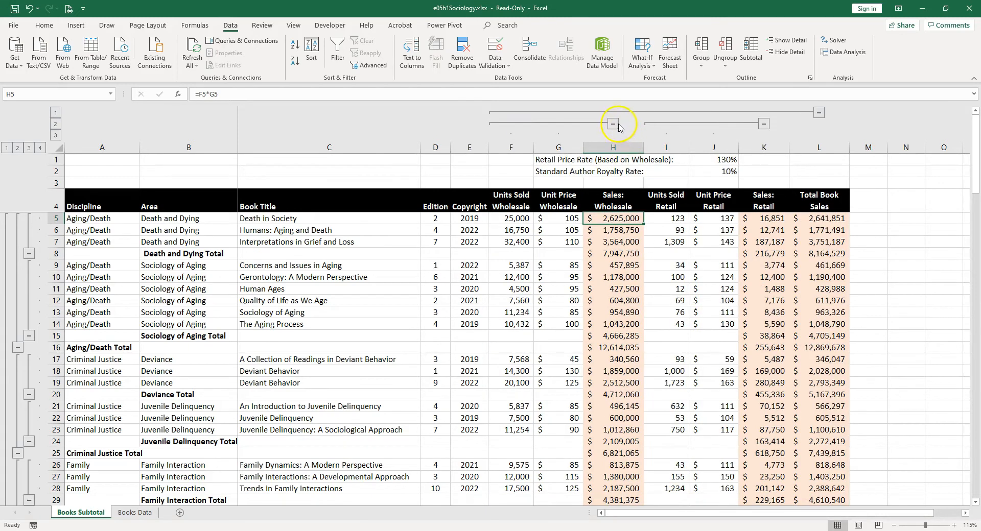
Collapse the column outline from the wholesale and retail detail up to Total Book Sales only
left_click(615, 125)
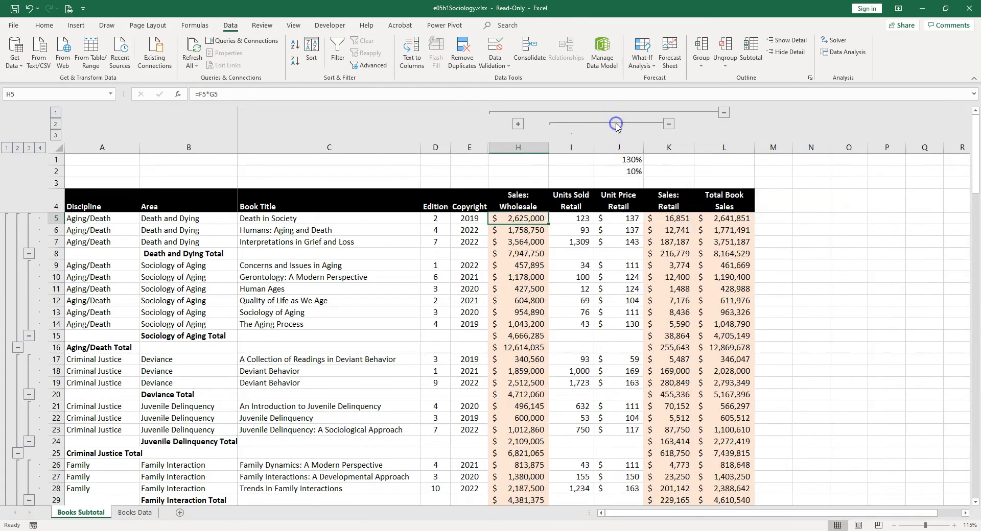
left_click(669, 126)
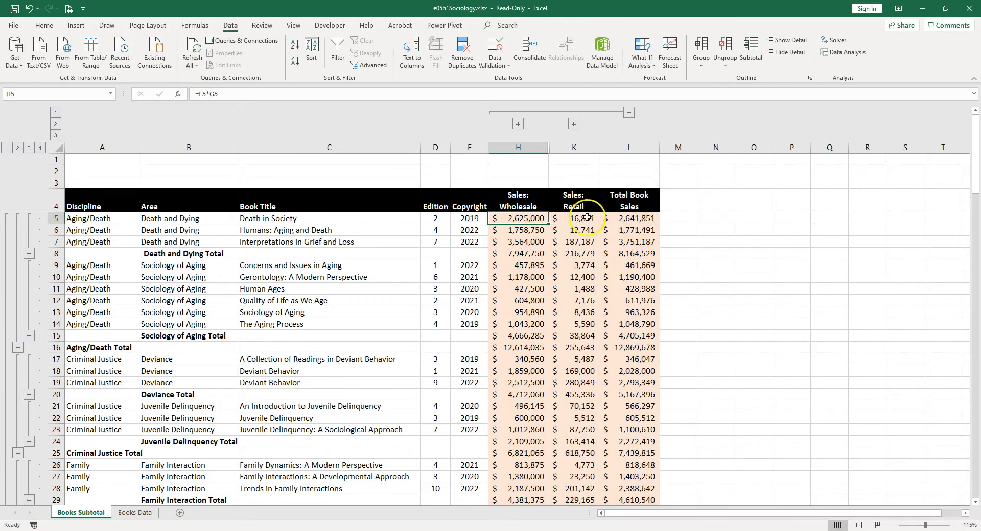
left_click(630, 112)
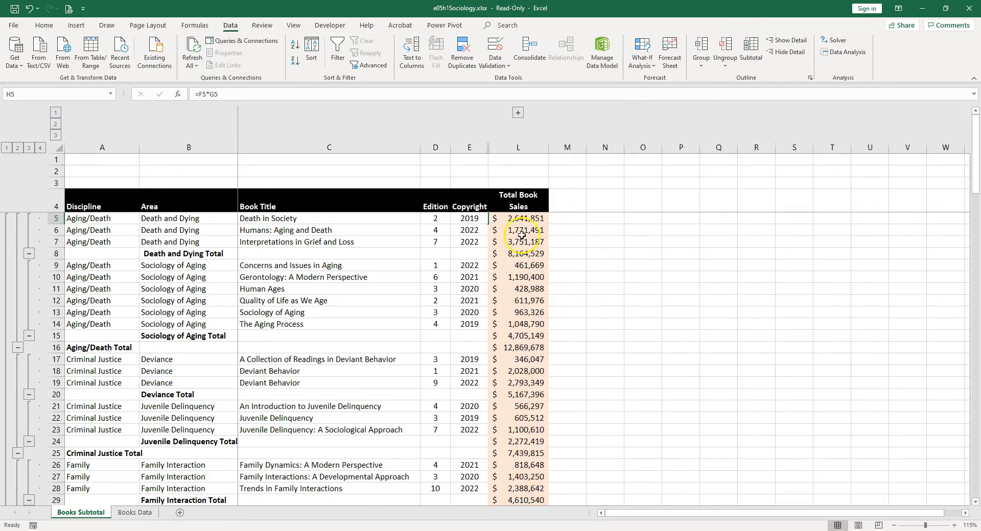
Expand the column outline fully to show both sales columns with their wholesale and retail units and prices
left_click(519, 112)
left_click(519, 124)
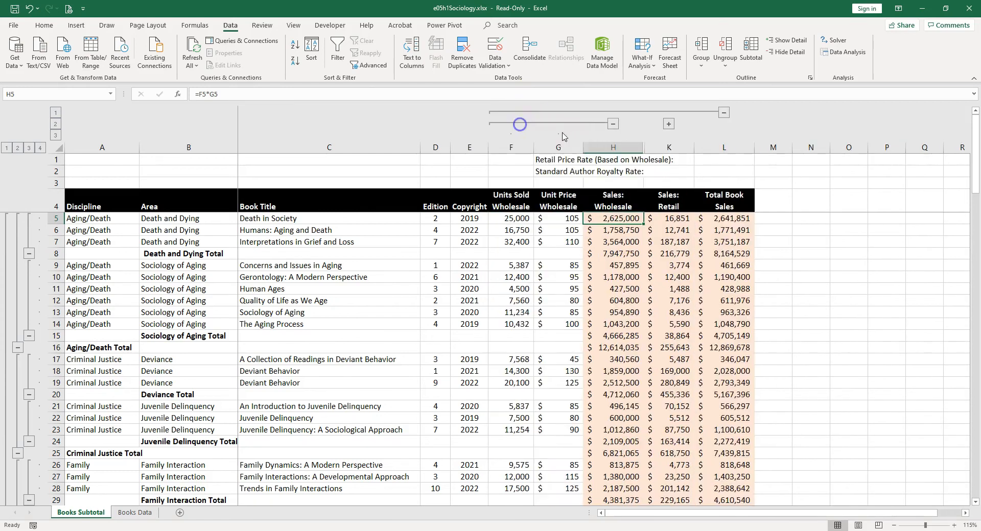
left_click(669, 124)
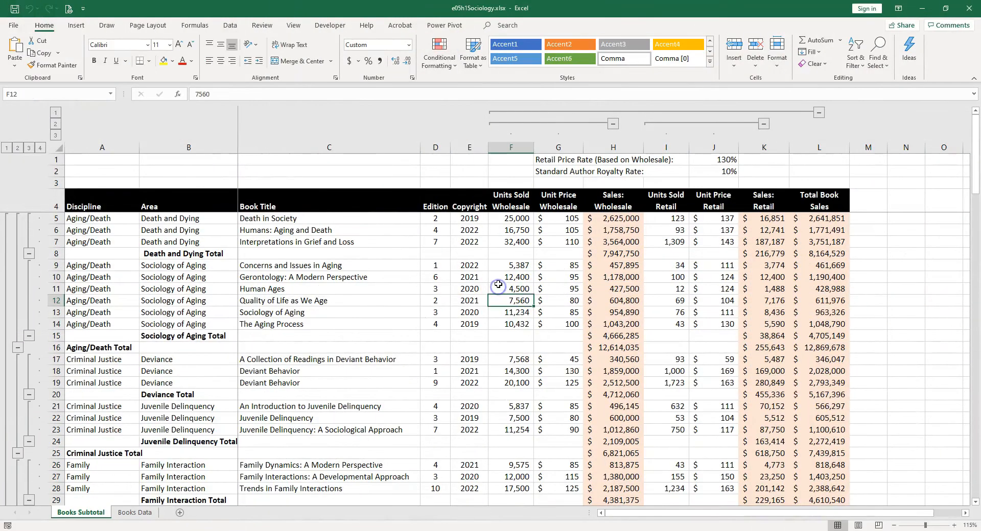
Remove all subtotals from the sociology book list
left_click(230, 25)
left_click(761, 53)
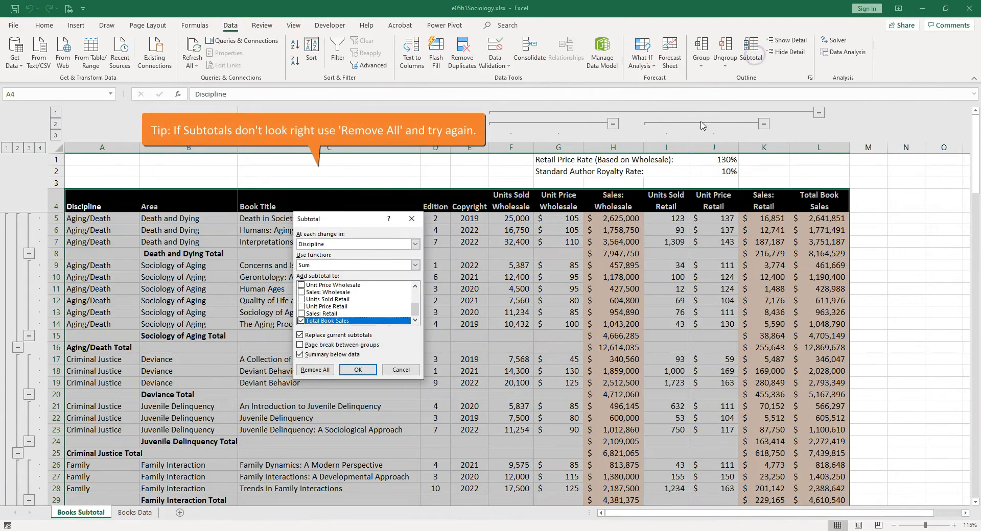
left_click(316, 371)
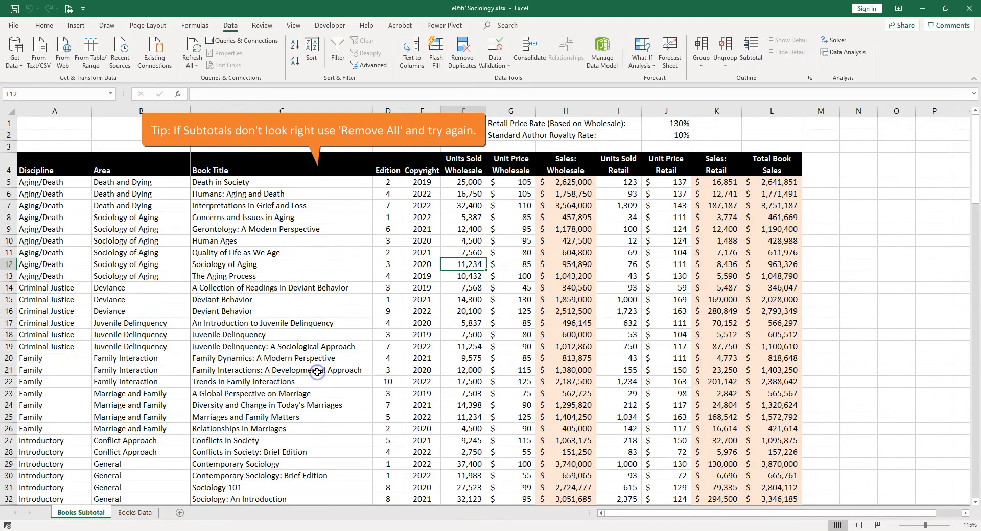